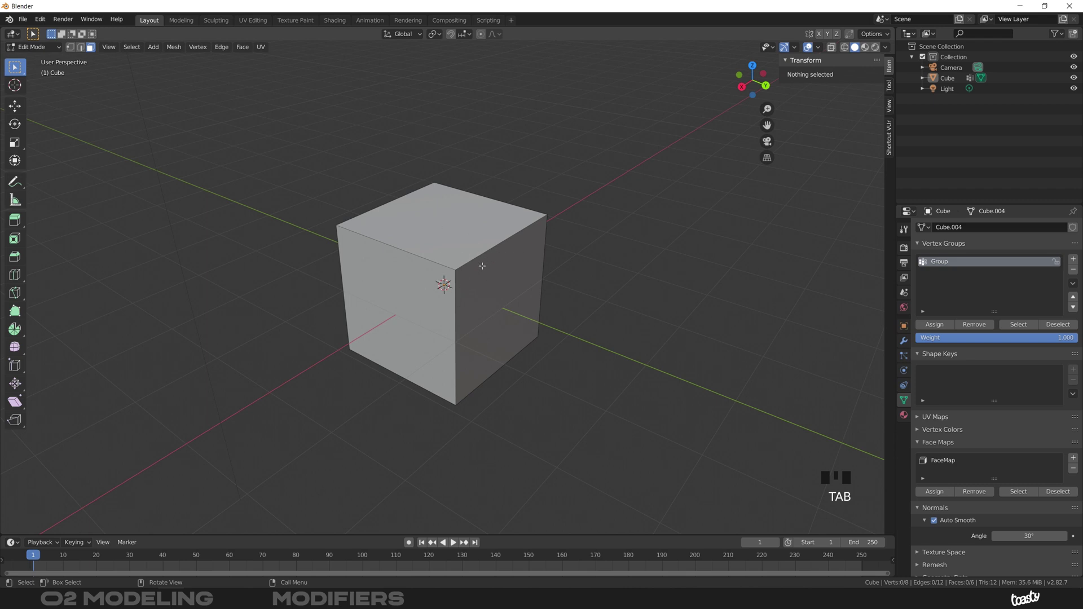
Leave Edit Mode and delete the cube from the scene.
{"action": "key", "text": "Tab"}
{"action": "middle_click_drag", "start_coordinate": [519, 295], "coordinate": [500, 273]}
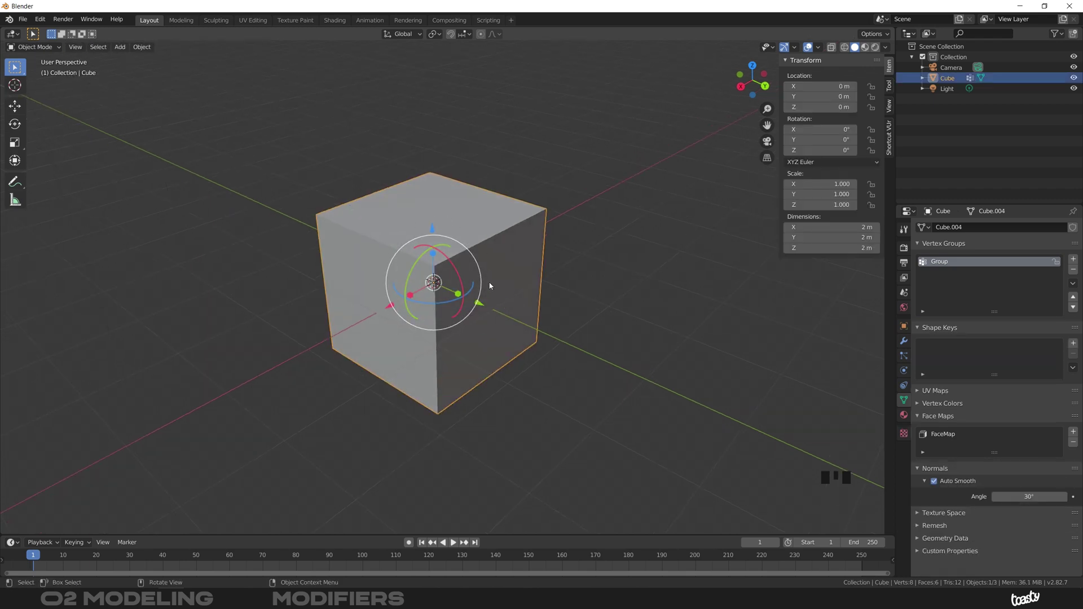
{"action": "key", "text": "x"}
{"action": "left_click", "coordinate": [505, 276]}
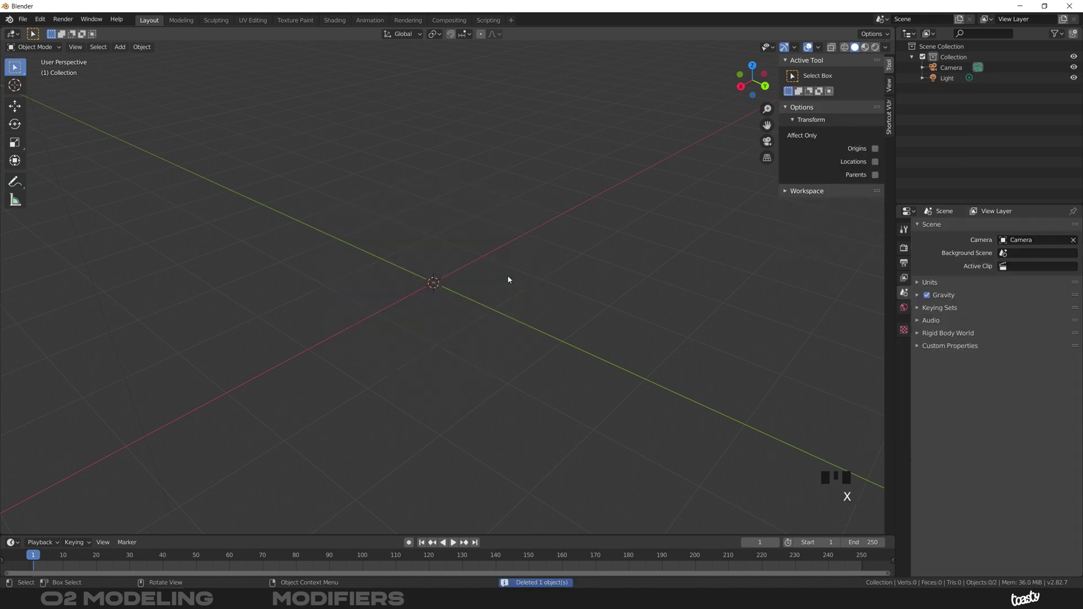
Add a mesh plane at the world origin.
{"action": "key", "text": "shift+a"}
{"action": "mouse_move", "coordinate": [506, 280]}
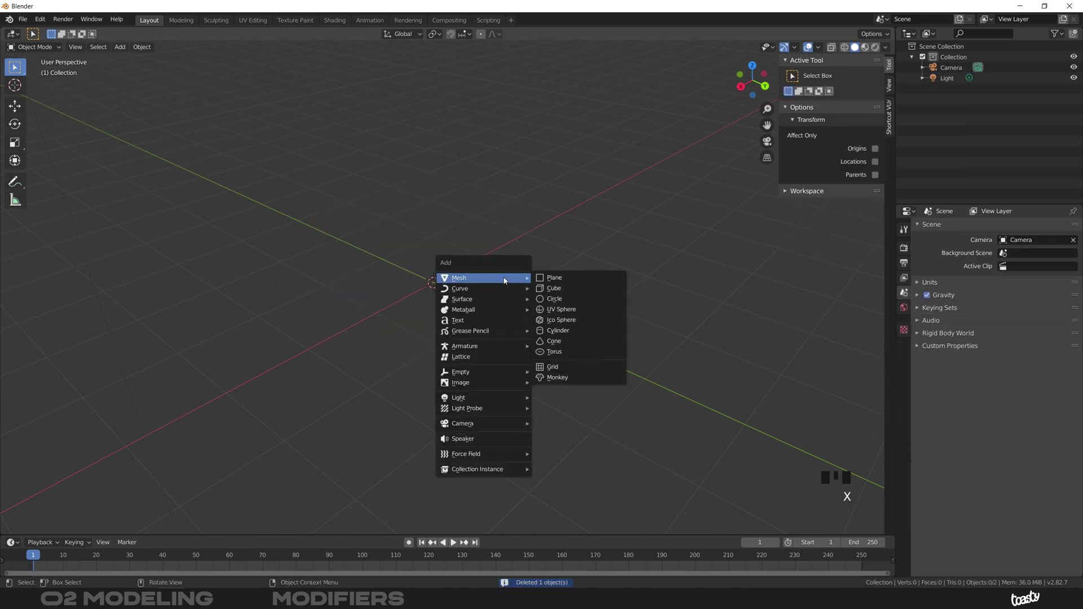
{"action": "left_click", "coordinate": [567, 279]}
{"action": "middle_click_drag", "start_coordinate": [470, 300], "coordinate": [440, 282], "text": "ctrl"}
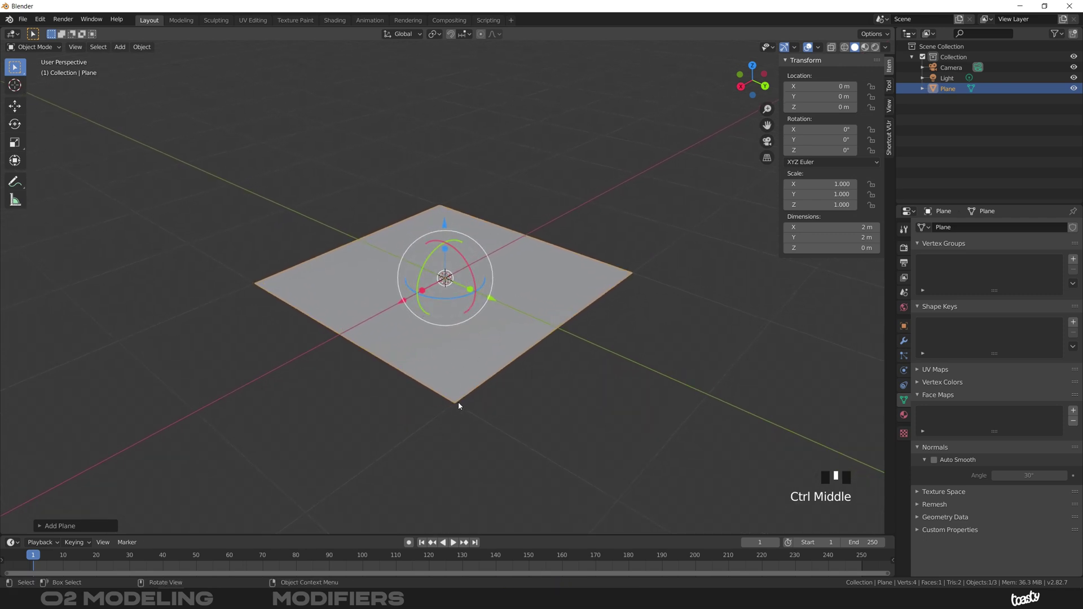
{"action": "mouse_move", "coordinate": [546, 306]}
{"action": "middle_mouse_down"}
{"action": "mouse_move", "coordinate": [551, 281]}
{"action": "mouse_move", "coordinate": [550, 304]}
{"action": "mouse_move", "coordinate": [536, 307]}
{"action": "middle_mouse_up"}
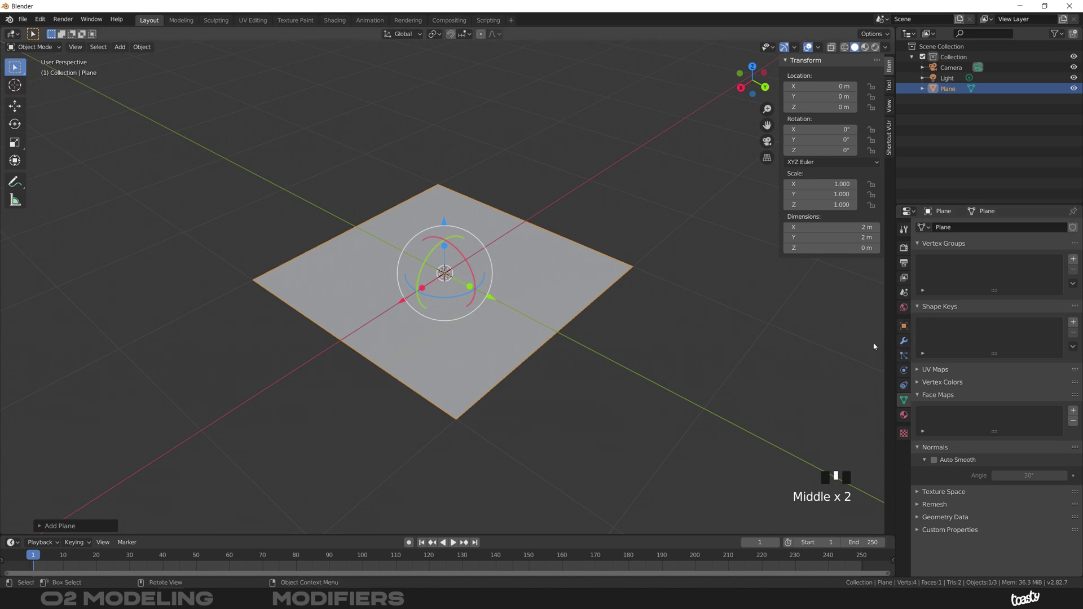
Give the plane a Solidify modifier and set its thickness to -0.65 m.
{"action": "left_click", "coordinate": [905, 341]}
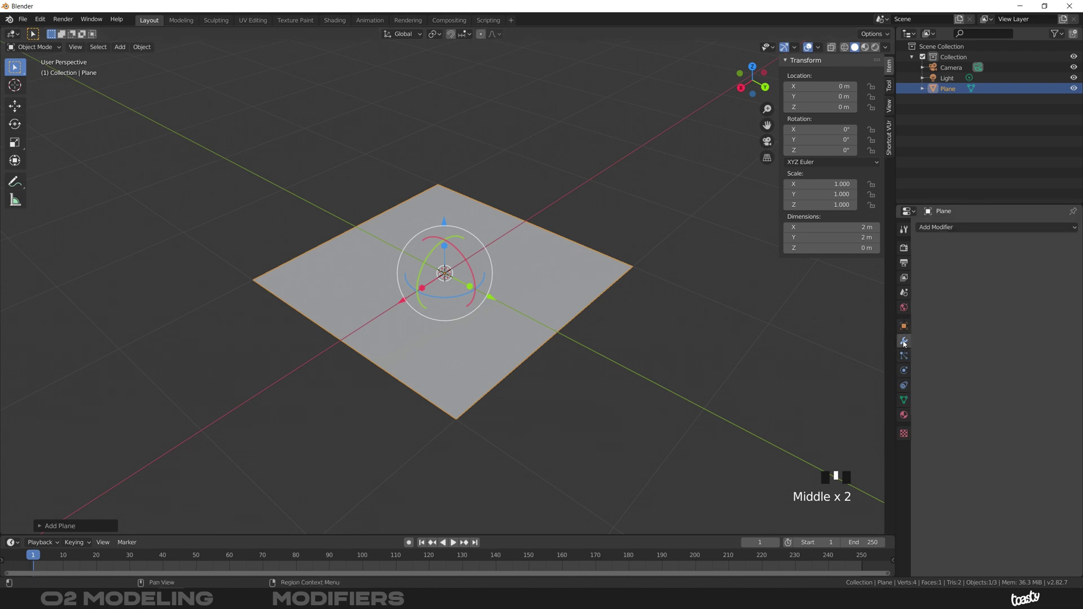
{"action": "left_click", "coordinate": [969, 228]}
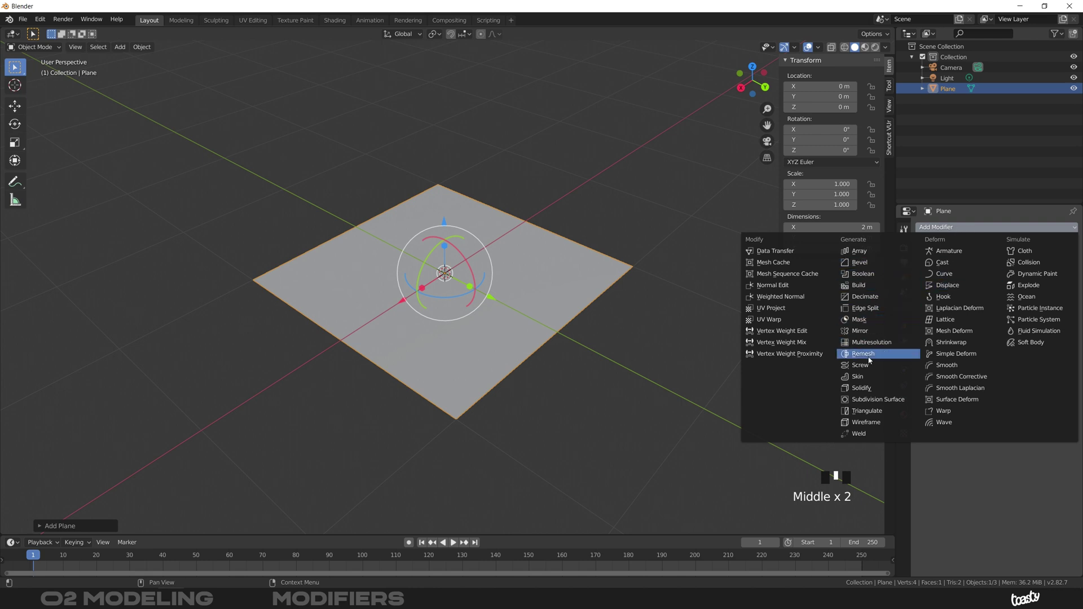
{"action": "left_click", "coordinate": [885, 390]}
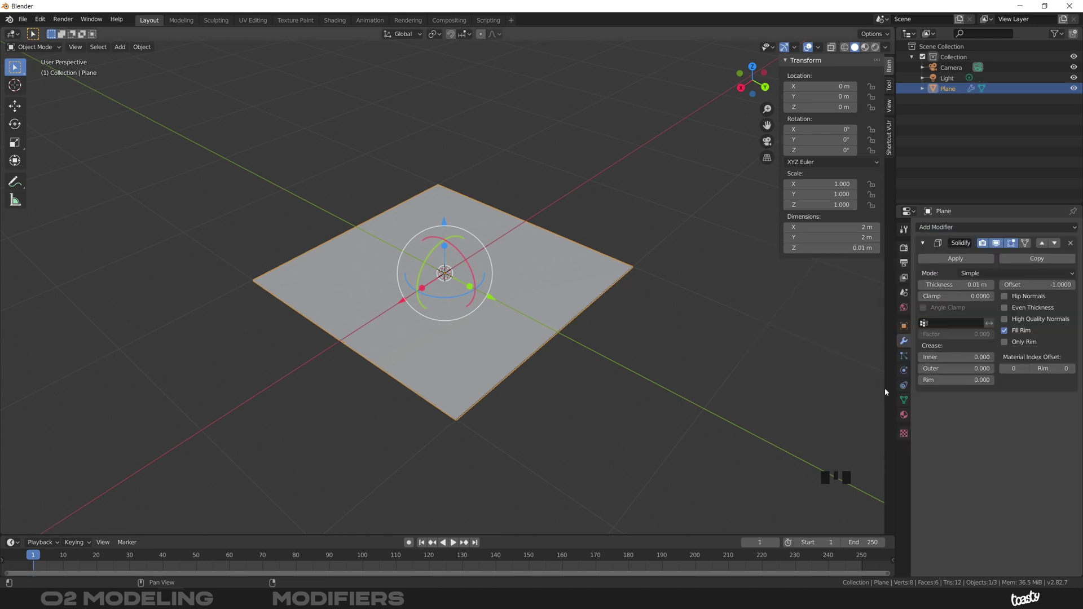
{"action": "middle_click_drag", "start_coordinate": [486, 396], "coordinate": [502, 332], "text": "ctrl"}
{"action": "left_click_drag", "start_coordinate": [970, 288], "coordinate": [928, 289]}
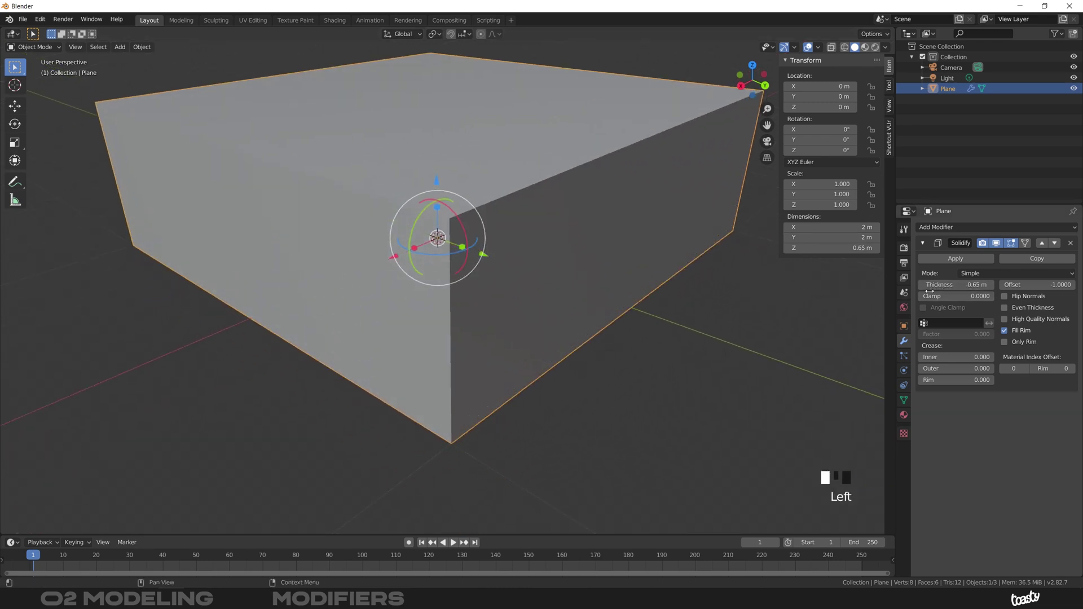
Add a Bevel modifier after the Solidify, with an offset of 0.045 m and 5 segments.
{"action": "mouse_move", "coordinate": [486, 303]}
{"action": "middle_mouse_down", "text": "ctrl"}
{"action": "mouse_move", "coordinate": [478, 326]}
{"action": "mouse_move", "coordinate": [462, 300]}
{"action": "mouse_move", "coordinate": [473, 285]}
{"action": "mouse_move", "coordinate": [500, 282]}
{"action": "mouse_move", "coordinate": [465, 288]}
{"action": "mouse_move", "coordinate": [476, 337]}
{"action": "mouse_move", "coordinate": [486, 306]}
{"action": "middle_mouse_up", "text": "ctrl"}
{"action": "left_click", "coordinate": [923, 244]}
{"action": "left_click", "coordinate": [928, 227]}
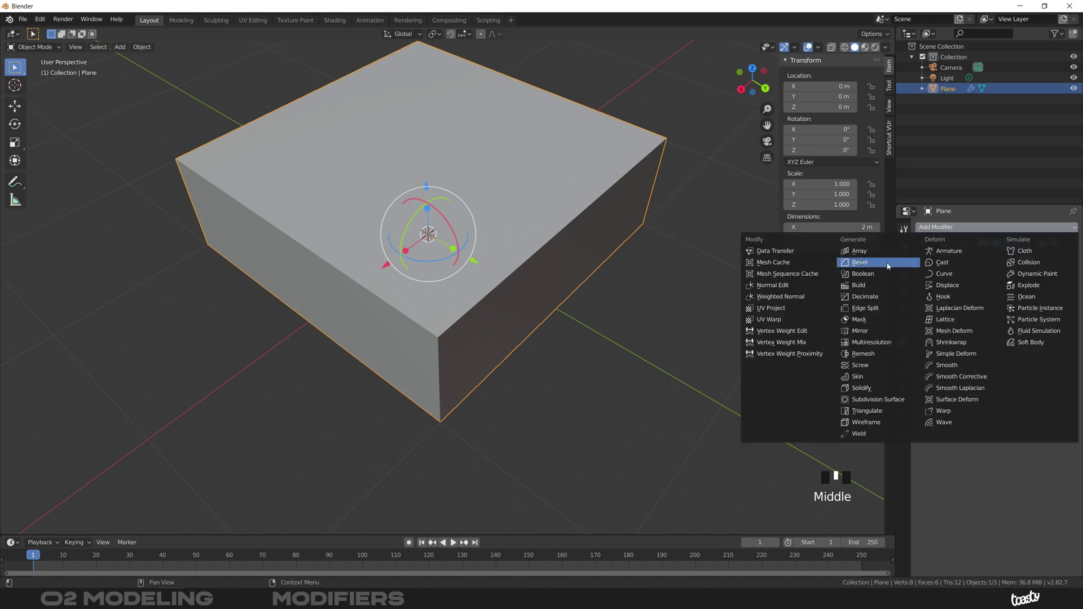
{"action": "left_click", "coordinate": [890, 265]}
{"action": "mouse_move", "coordinate": [445, 363]}
{"action": "middle_mouse_down"}
{"action": "mouse_move", "coordinate": [444, 316]}
{"action": "mouse_move", "coordinate": [443, 344]}
{"action": "middle_mouse_up"}
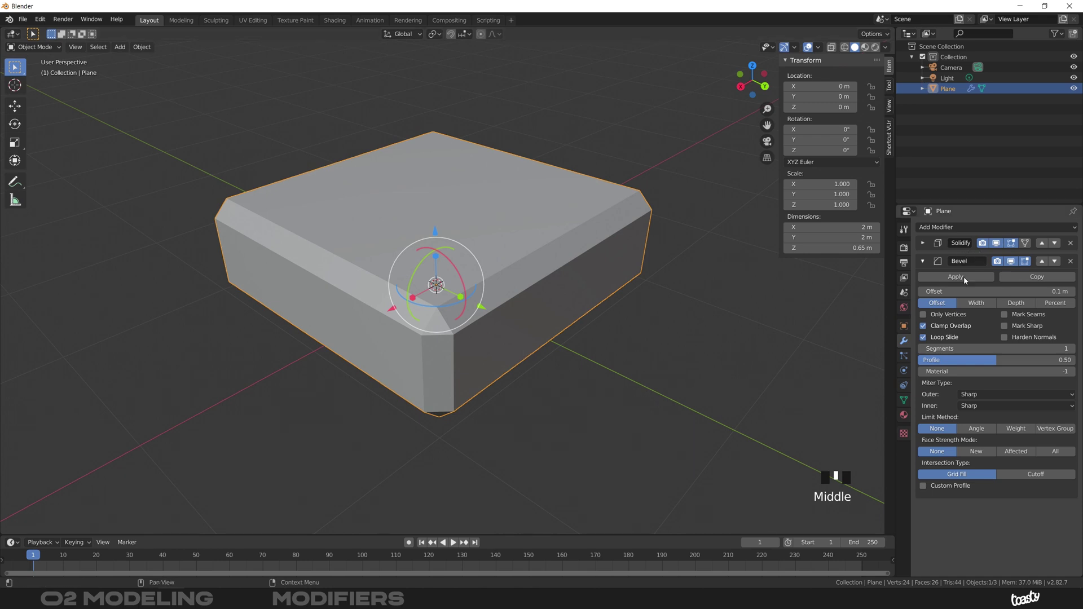
{"action": "left_click_drag", "start_coordinate": [1011, 291], "coordinate": [996, 292], "text": "shift"}
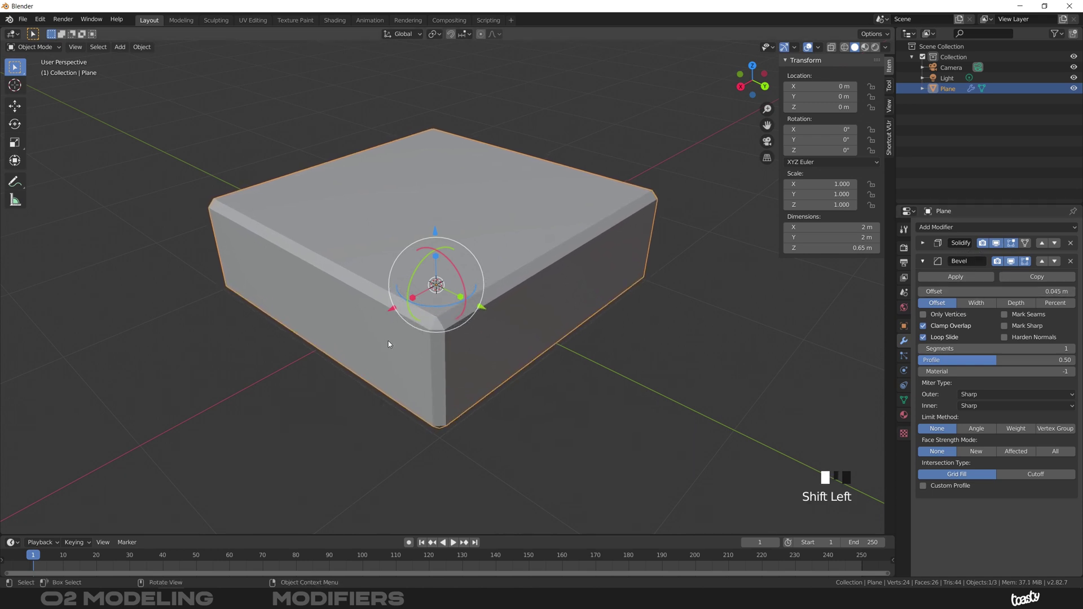
{"action": "left_click_drag", "start_coordinate": [989, 348], "coordinate": [998, 351]}
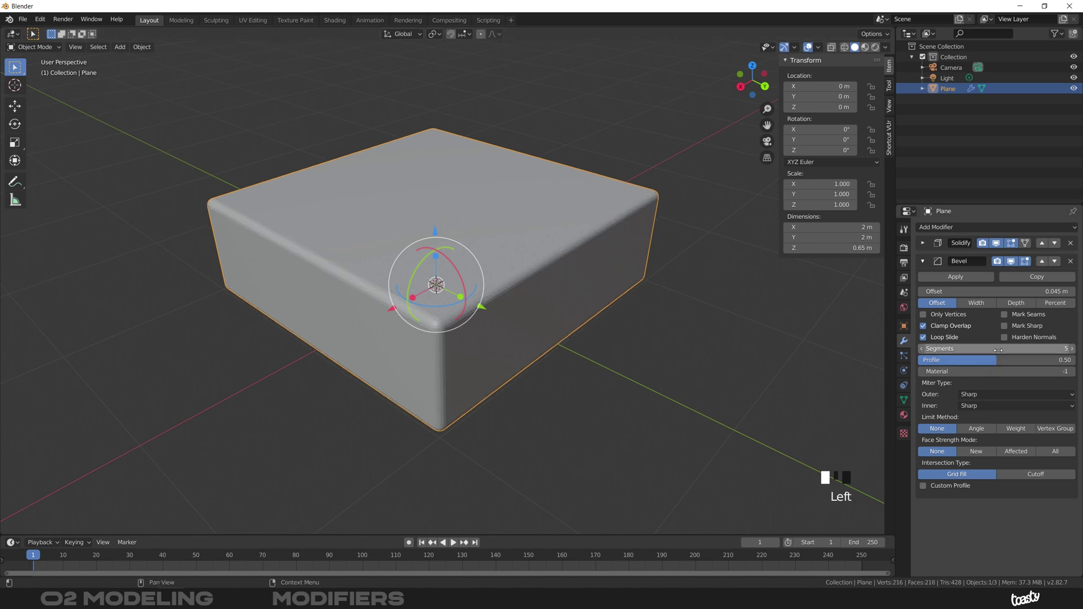
{"action": "left_click", "coordinate": [969, 229]}
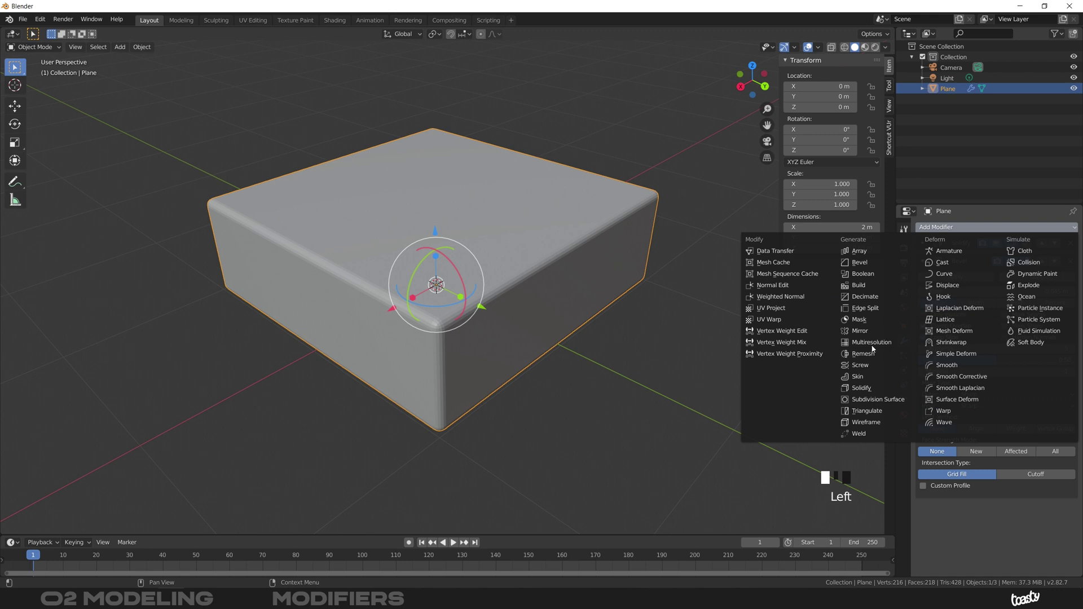
{"action": "middle_click", "coordinate": [468, 352]}
{"action": "middle_click_drag", "start_coordinate": [468, 353], "coordinate": [523, 301]}
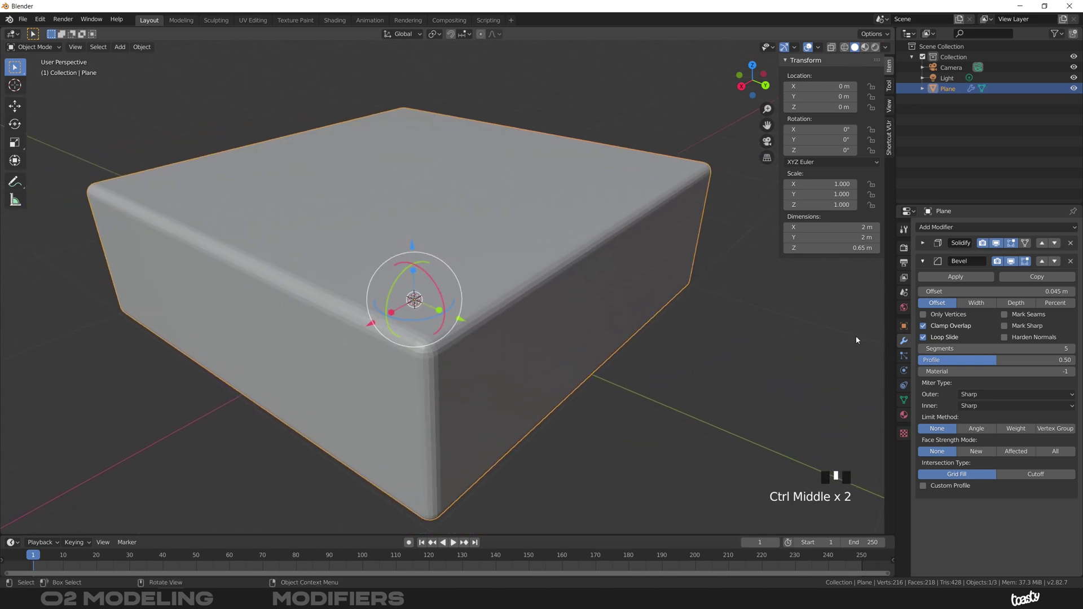
Enable Auto Smooth in the plane's normals settings and shade the object smooth.
{"action": "left_click", "coordinate": [903, 400]}
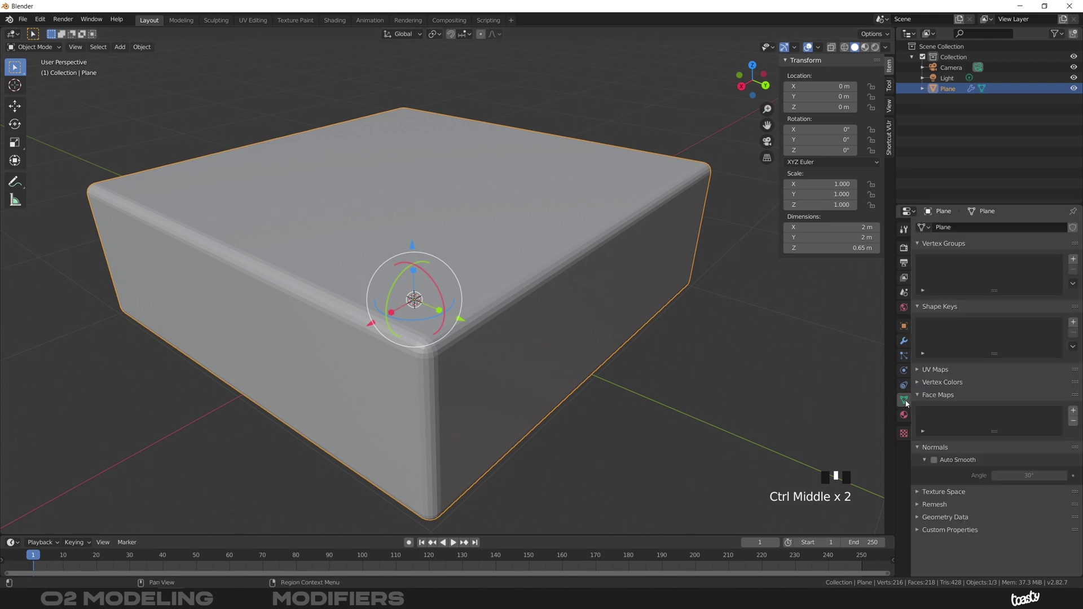
{"action": "left_click", "coordinate": [935, 461]}
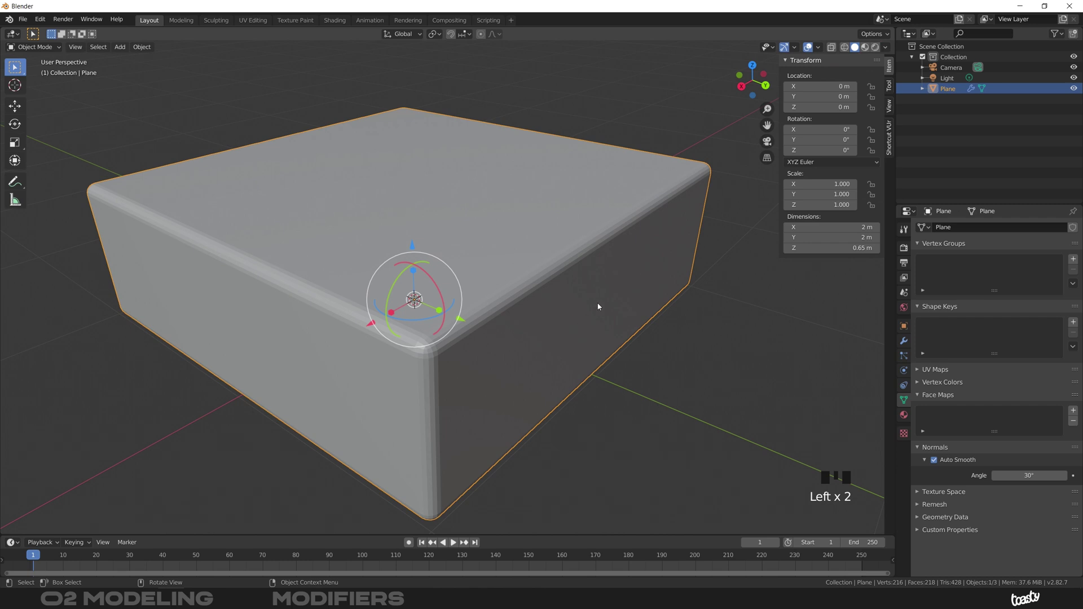
{"action": "right_click", "coordinate": [631, 270]}
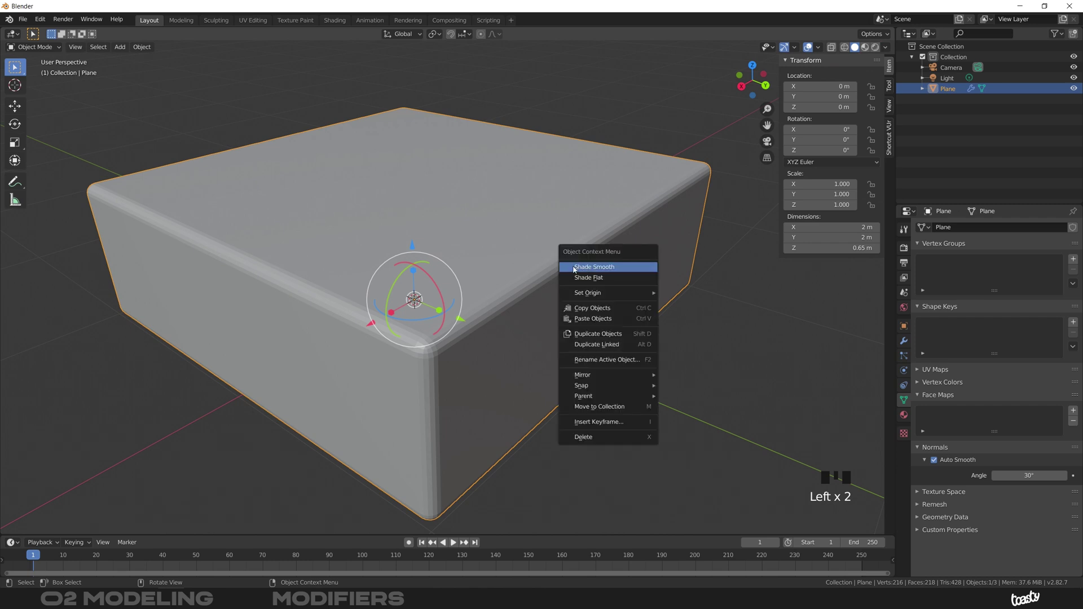
{"action": "left_click", "coordinate": [628, 270]}
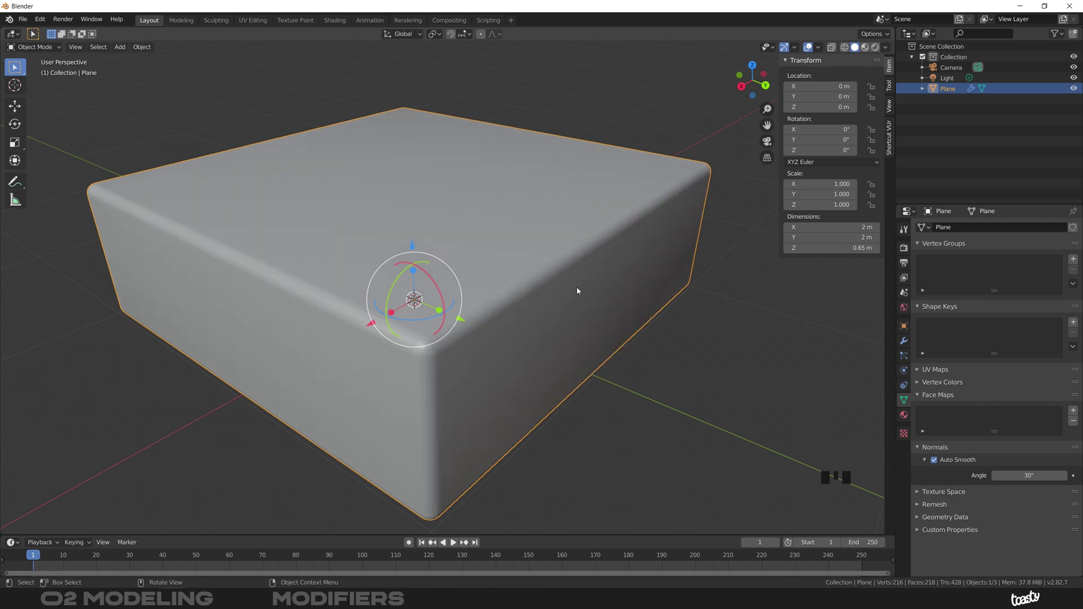
{"action": "mouse_move", "coordinate": [563, 285]}
{"action": "middle_mouse_down"}
{"action": "mouse_move", "coordinate": [521, 272]}
{"action": "mouse_move", "coordinate": [483, 282]}
{"action": "mouse_move", "coordinate": [553, 277]}
{"action": "middle_mouse_up"}
Add a Wireframe modifier to the plane after the Bevel modifier.
{"action": "left_click", "coordinate": [904, 341]}
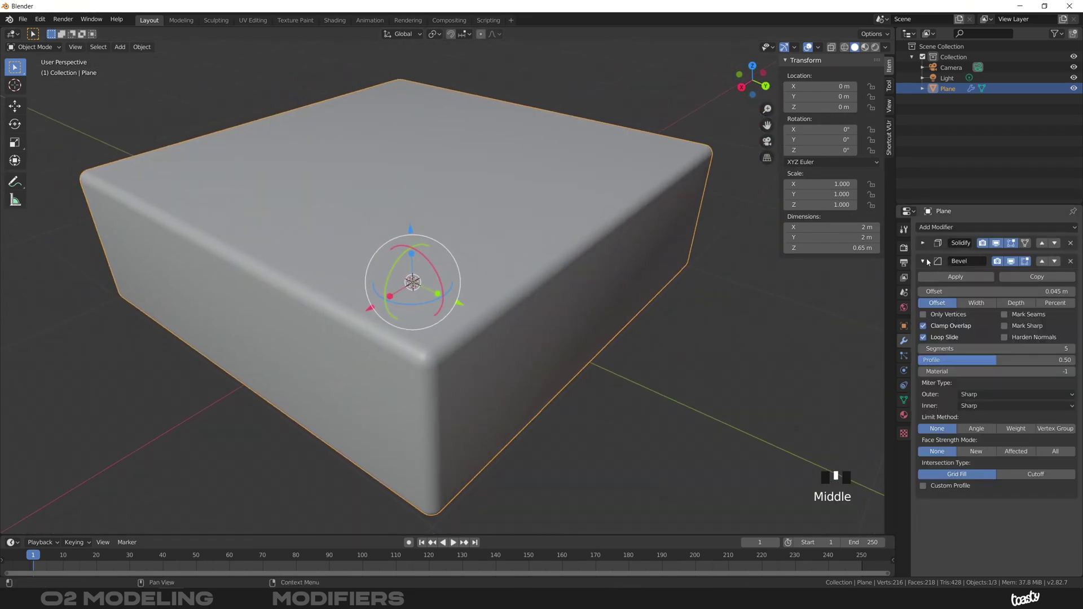
{"action": "left_click", "coordinate": [962, 228]}
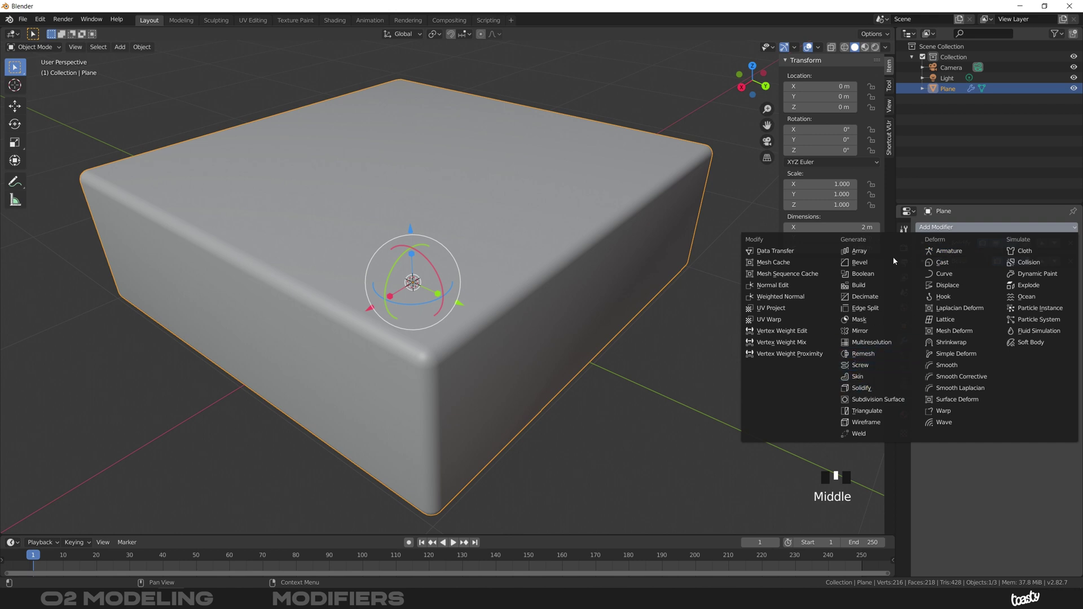
{"action": "left_click", "coordinate": [872, 424]}
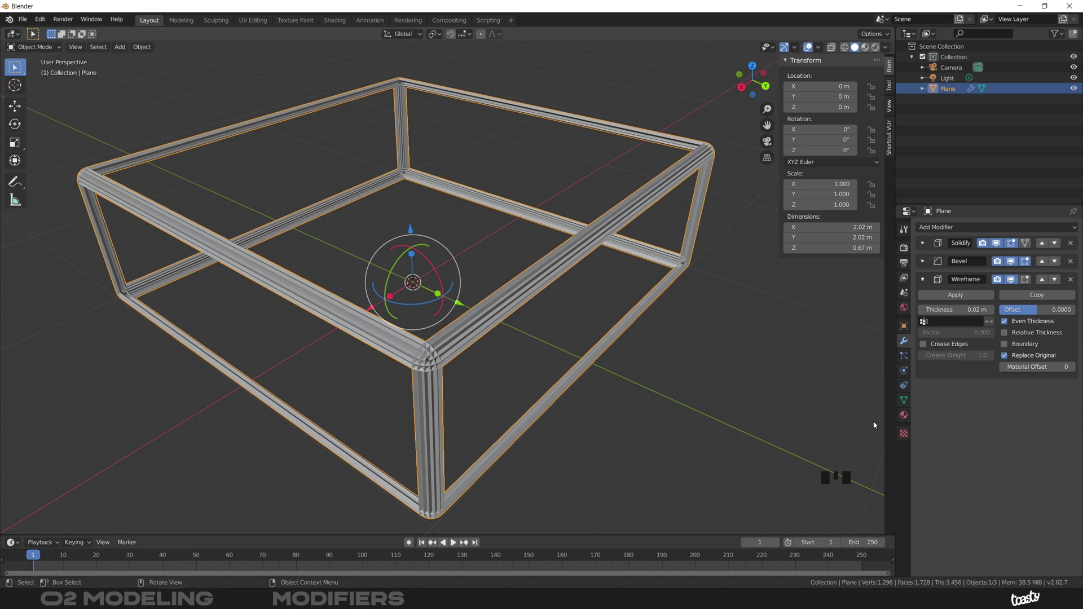
Increase the Bevel modifier's offset to 0.255 m and collapse its settings.
{"action": "left_click", "coordinate": [923, 261]}
{"action": "left_click_drag", "start_coordinate": [960, 292], "coordinate": [978, 286]}
{"action": "middle_click_drag", "start_coordinate": [395, 282], "coordinate": [474, 355]}
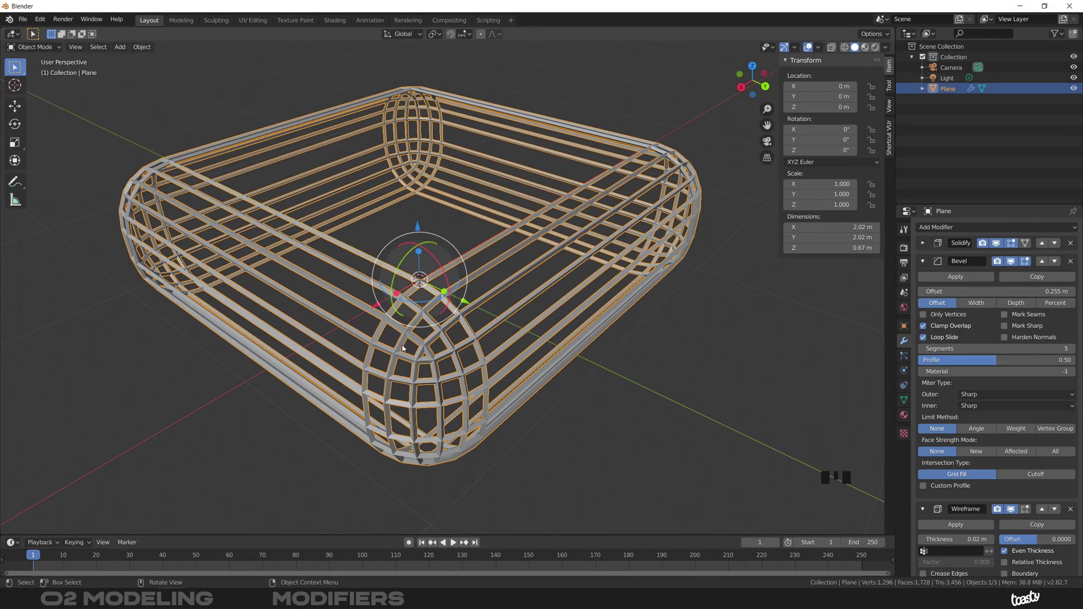
{"action": "mouse_move", "coordinate": [473, 433]}
{"action": "middle_mouse_down", "text": "ctrl"}
{"action": "mouse_move", "coordinate": [472, 446]}
{"action": "mouse_move", "coordinate": [459, 425]}
{"action": "middle_mouse_up", "text": "ctrl"}
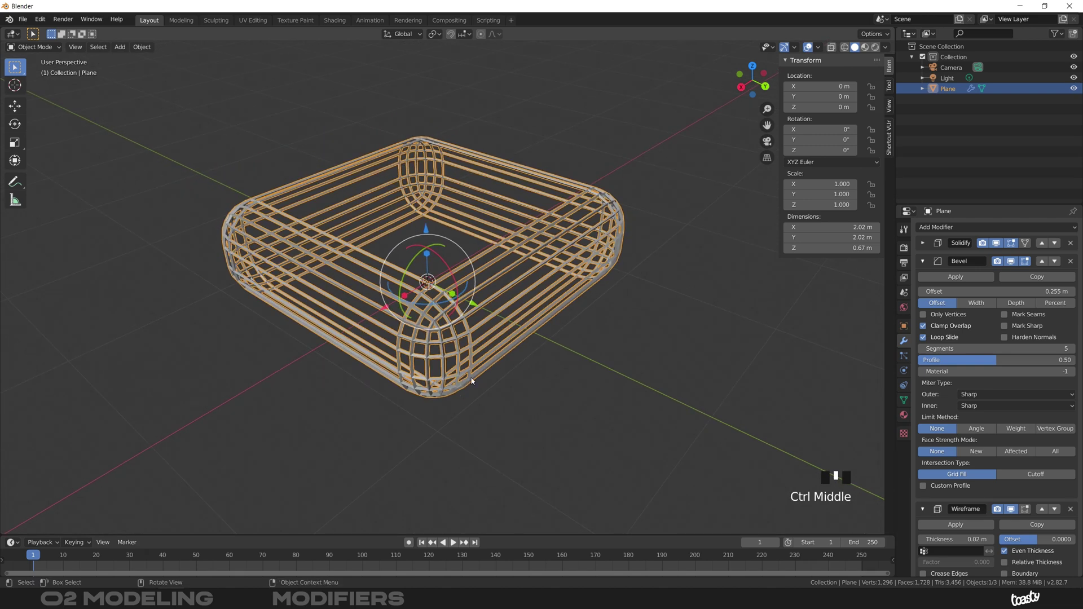
{"action": "left_click", "coordinate": [923, 260]}
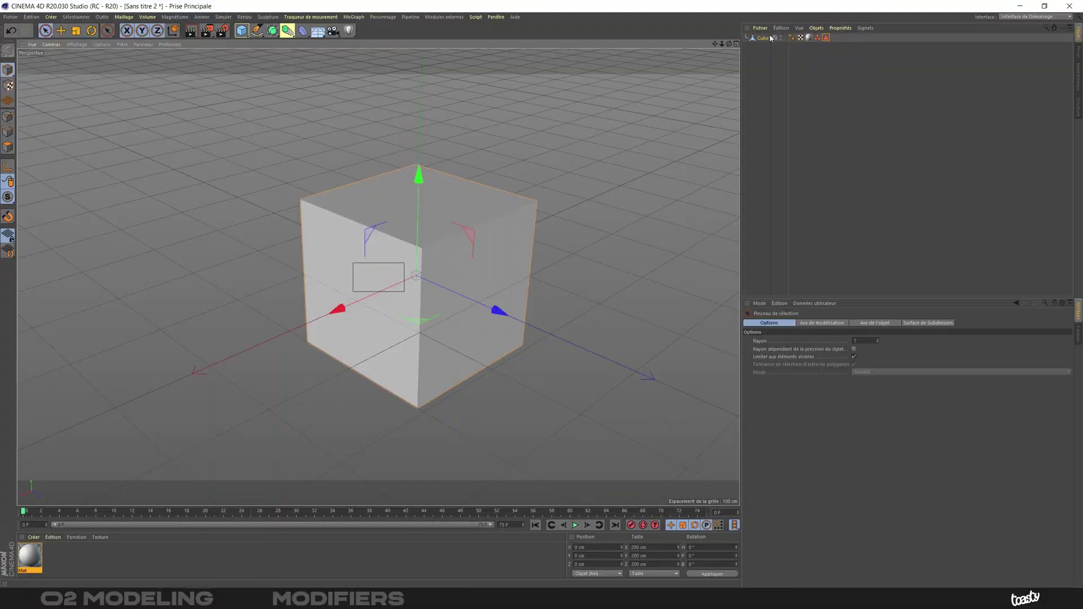
In Cinema 4D, duplicate the cube and add a Biseau (Bevel) deformer to the scene.
{"action": "left_click_drag", "start_coordinate": [762, 39], "coordinate": [765, 49], "text": "ctrl"}
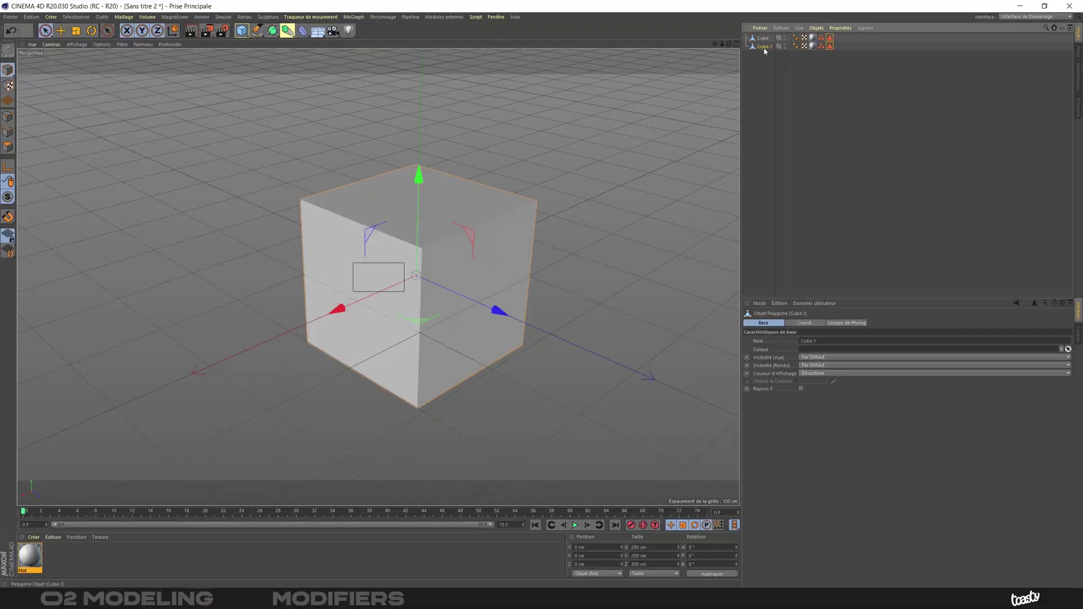
{"action": "left_click", "coordinate": [765, 56]}
{"action": "left_click", "coordinate": [303, 29]}
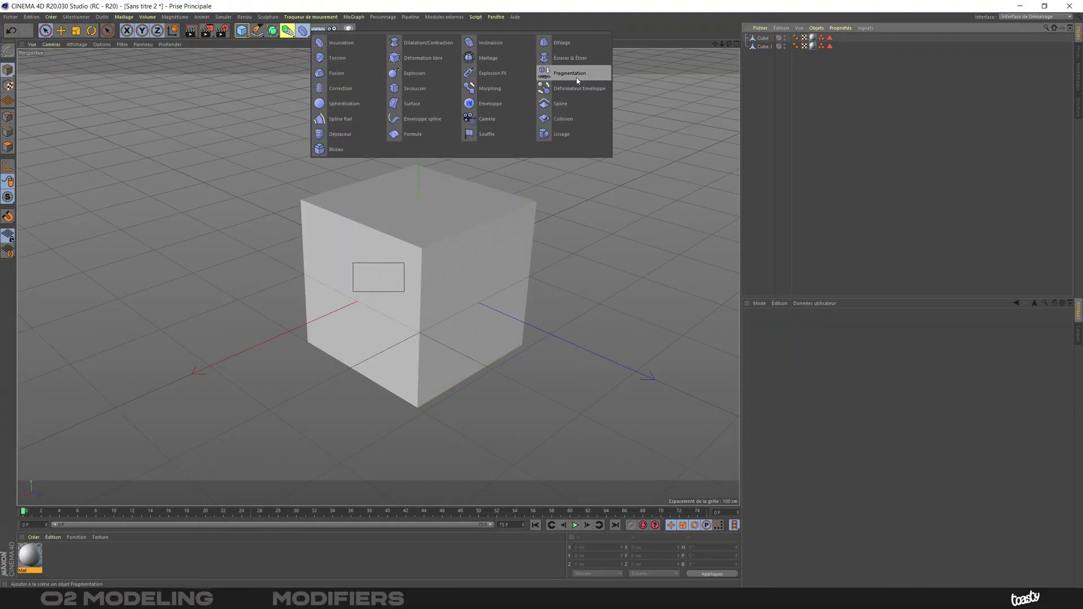
{"action": "left_click", "coordinate": [337, 149]}
Group the Biseau deformer and both cubes under one null object and expand the group in the hierarchy.
{"action": "key", "text": "ctrl+a"}
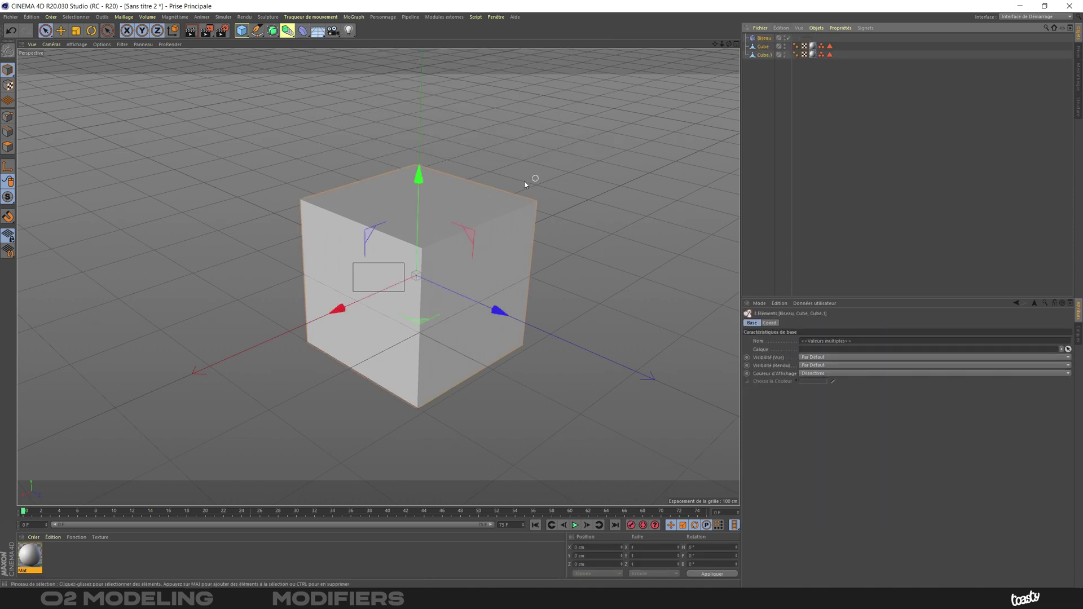
{"action": "key", "text": "alt+g"}
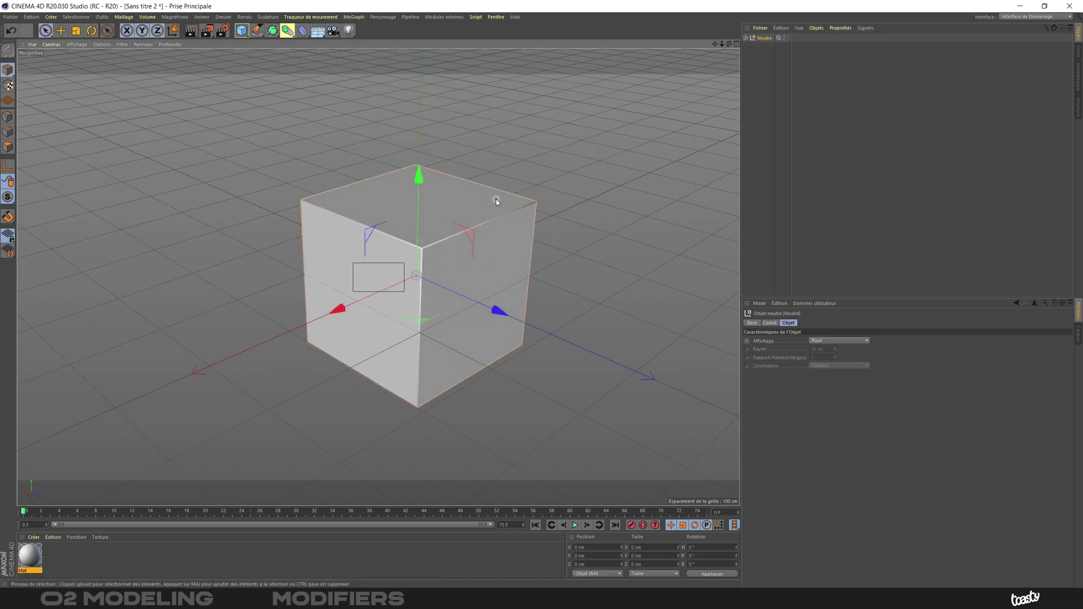
{"action": "left_click", "coordinate": [768, 47]}
Move the first cube in the group about 300 cm along the negative X axis, away from its duplicate.
{"action": "left_click", "coordinate": [768, 56]}
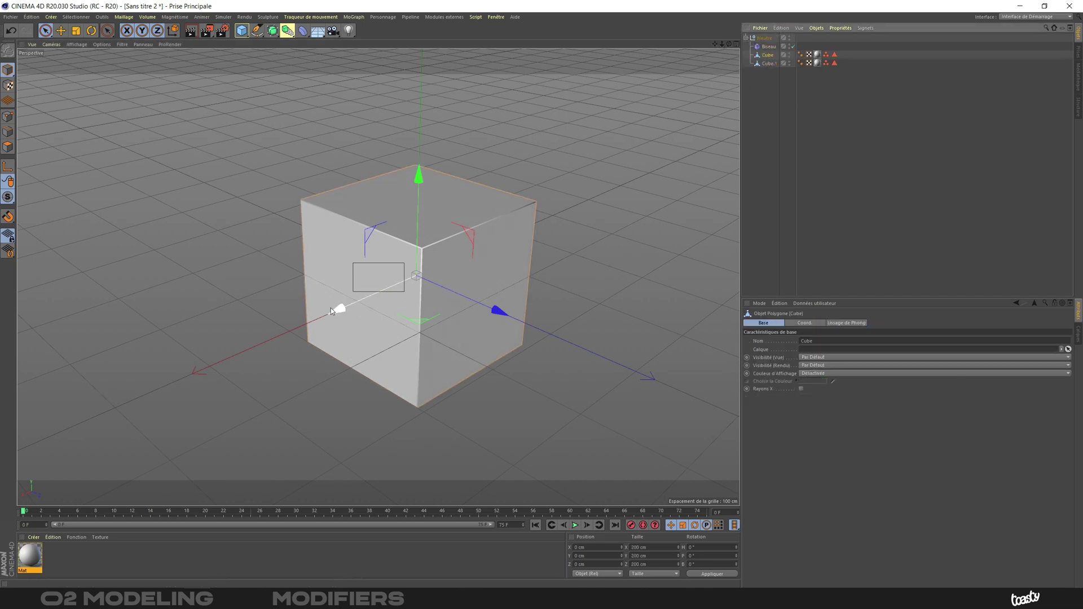
{"action": "left_click_drag", "start_coordinate": [338, 309], "coordinate": [489, 248]}
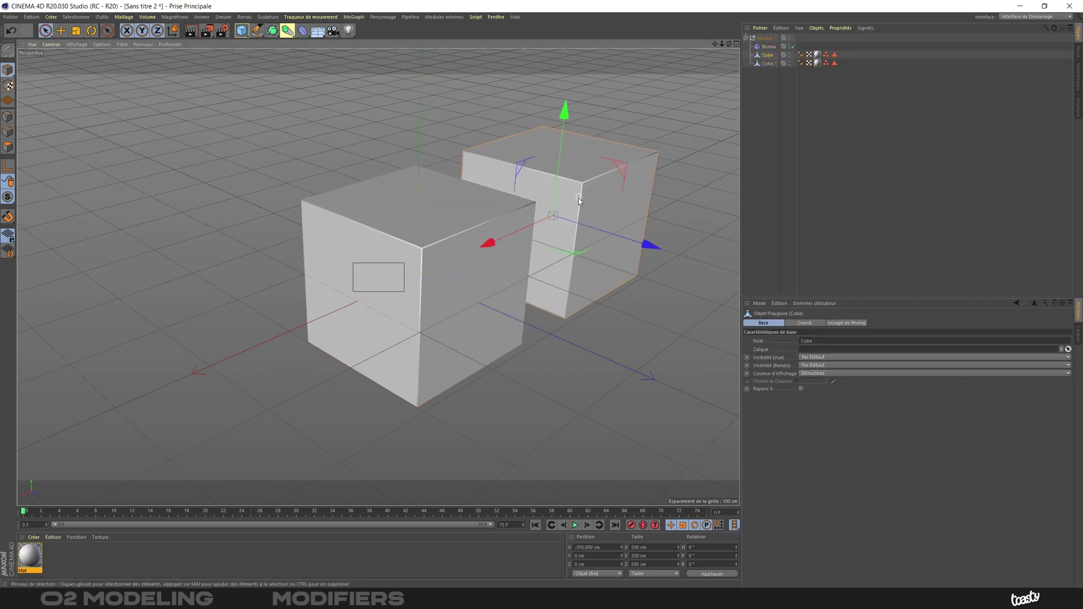
{"action": "middle_click_drag", "start_coordinate": [577, 203], "coordinate": [473, 226], "text": "alt"}
{"action": "mouse_move", "coordinate": [473, 226]}
{"action": "right_mouse_down", "text": "alt"}
{"action": "mouse_move", "coordinate": [520, 181]}
{"action": "mouse_move", "coordinate": [458, 218]}
{"action": "right_mouse_up", "text": "alt"}
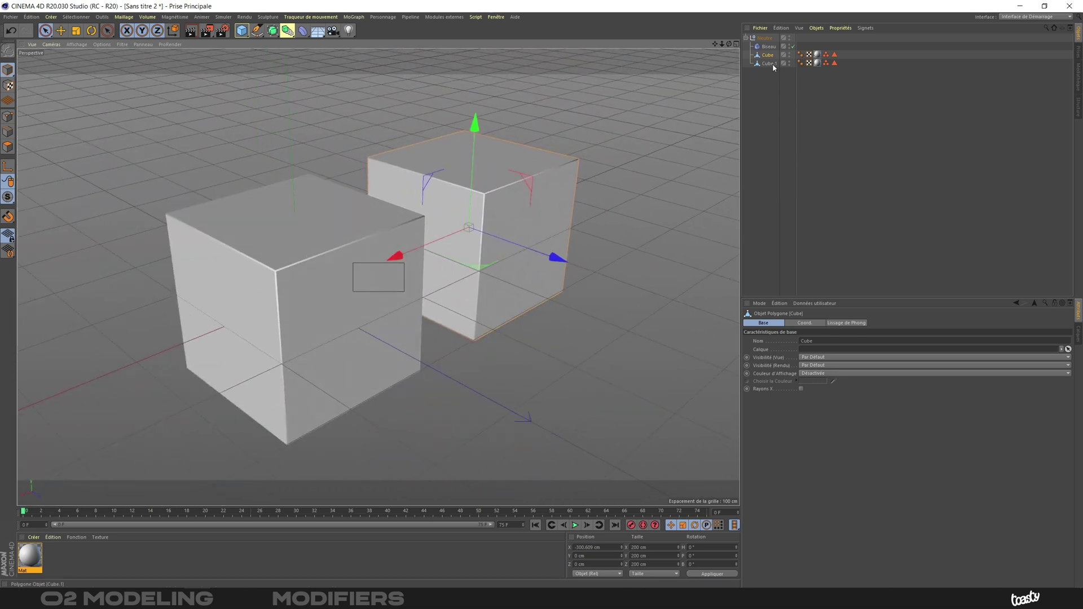
Take the shifted cube out of the null group in the object hierarchy, leaving the null selected.
{"action": "left_click_drag", "start_coordinate": [786, 101], "coordinate": [786, 101]}
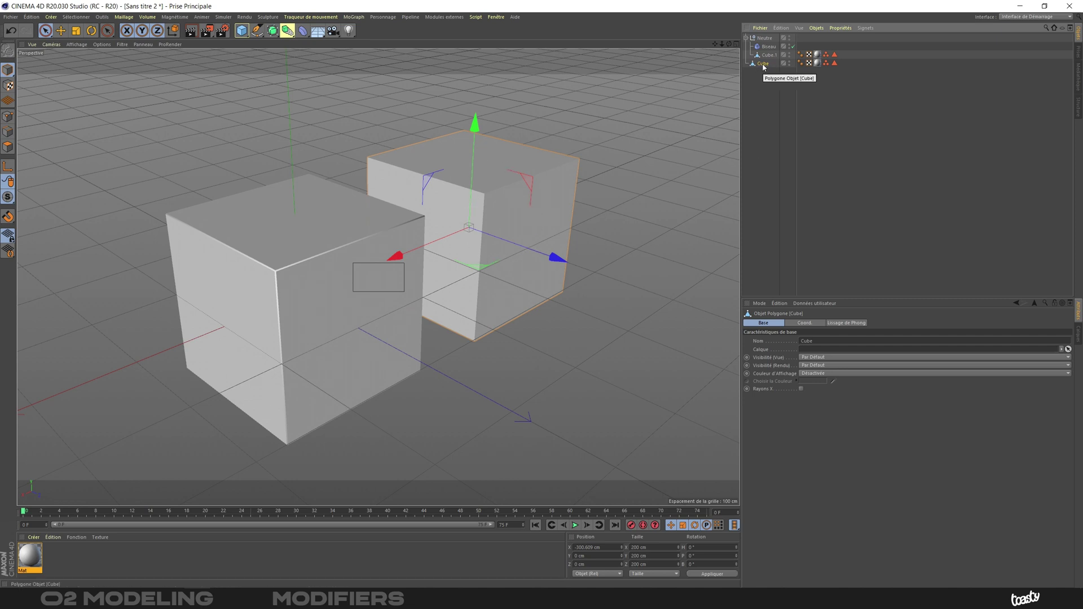
{"action": "left_click", "coordinate": [770, 47]}
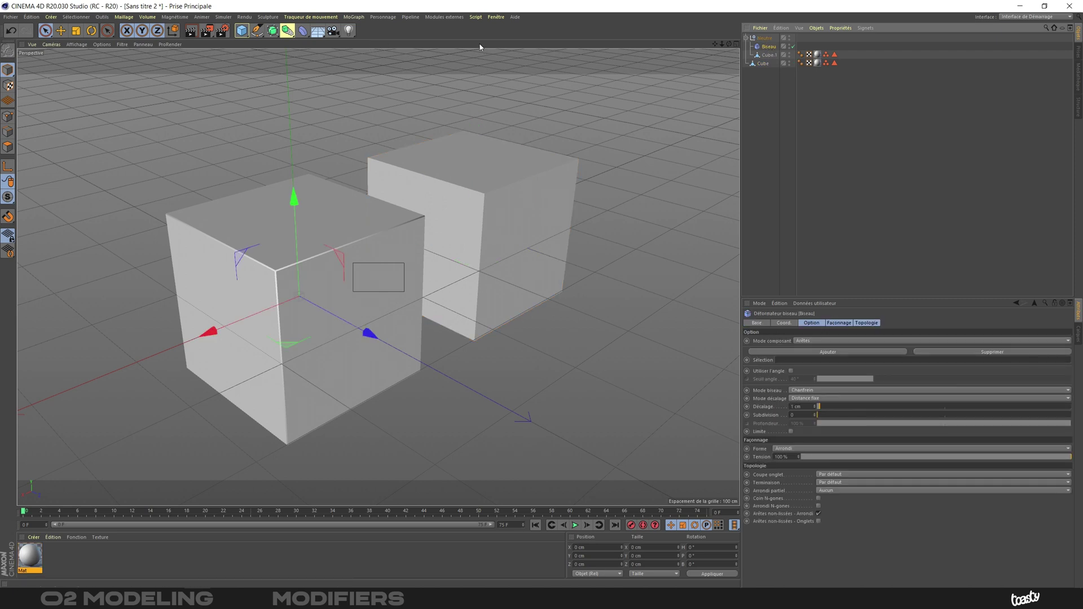
{"action": "left_click", "coordinate": [765, 37]}
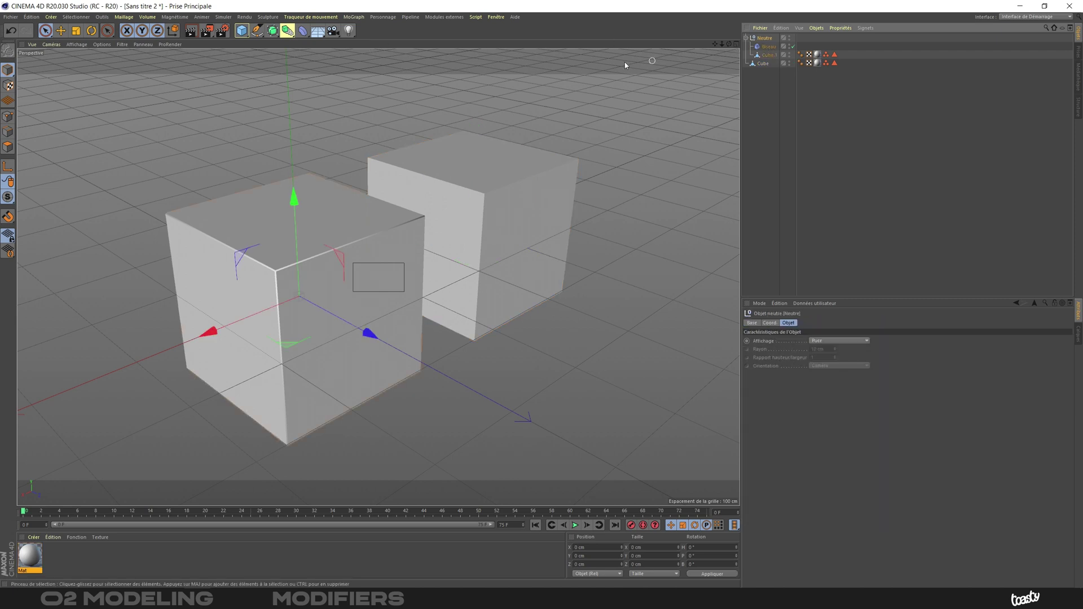
Add an Effilage (Taper) deformer inside the null group and set its intensity to 50%.
{"action": "left_click", "coordinate": [303, 30]}
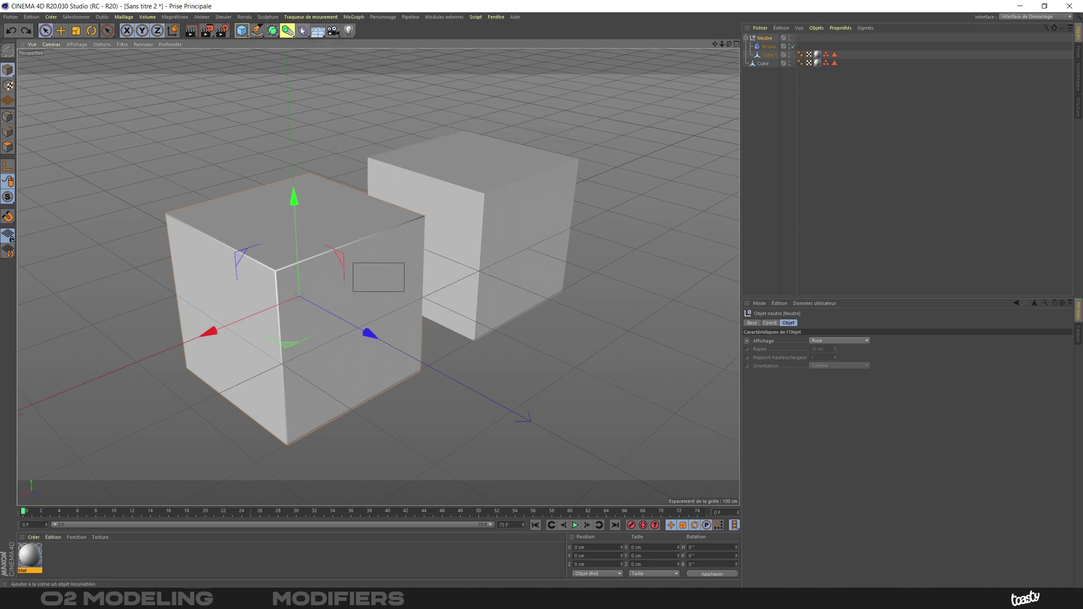
{"action": "left_click", "coordinate": [303, 31]}
{"action": "left_click", "coordinate": [559, 43]}
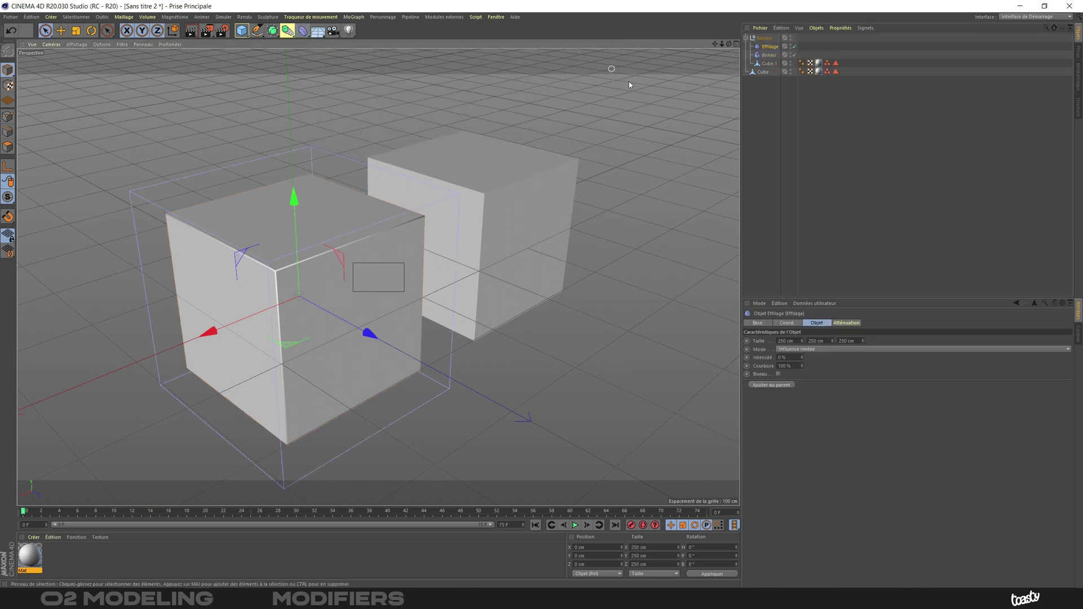
{"action": "double_click", "coordinate": [791, 357]}
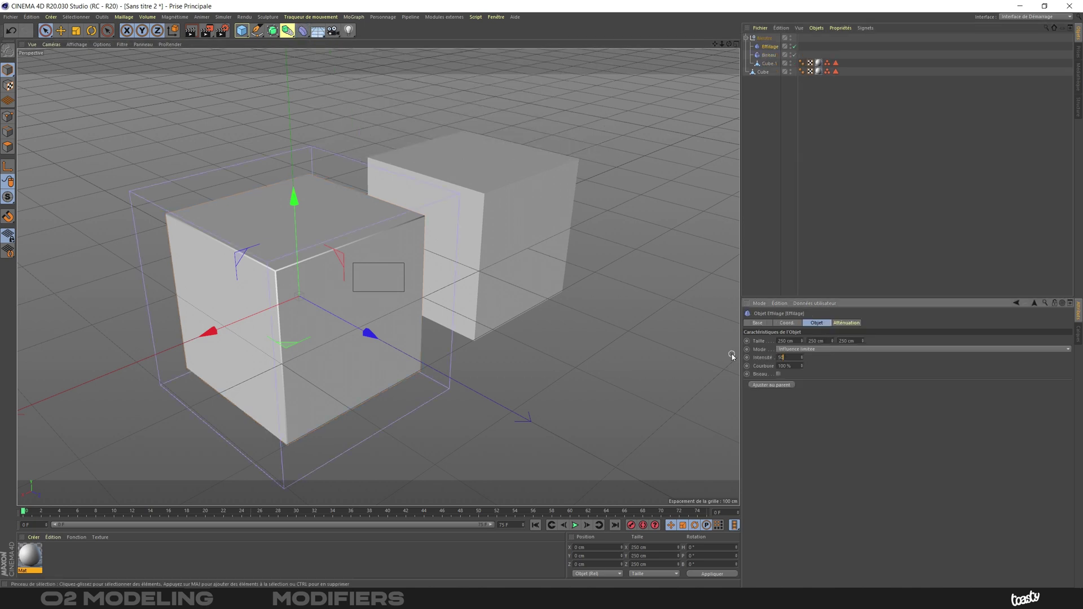
{"action": "type", "text": "50"}
{"action": "key", "text": "Return"}
Put the loose cube back into the null group so that the group's deformers affect both cubes.
{"action": "left_click_drag", "start_coordinate": [766, 70], "coordinate": [770, 68]}
{"action": "left_click_drag", "start_coordinate": [337, 249], "coordinate": [296, 182], "text": "alt"}
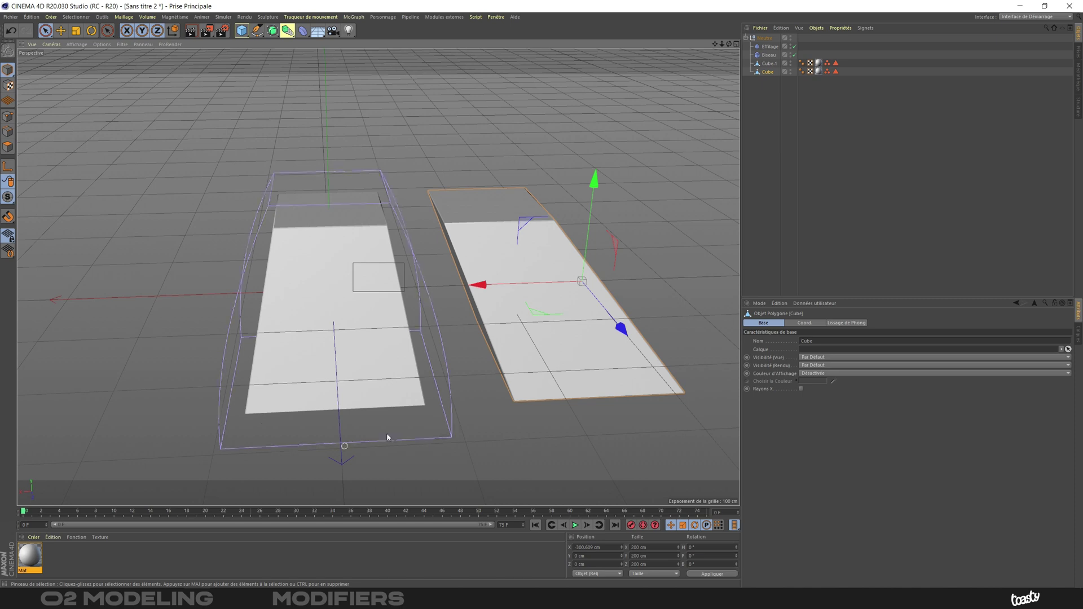
{"action": "left_click_drag", "start_coordinate": [432, 279], "coordinate": [411, 208], "text": "alt"}
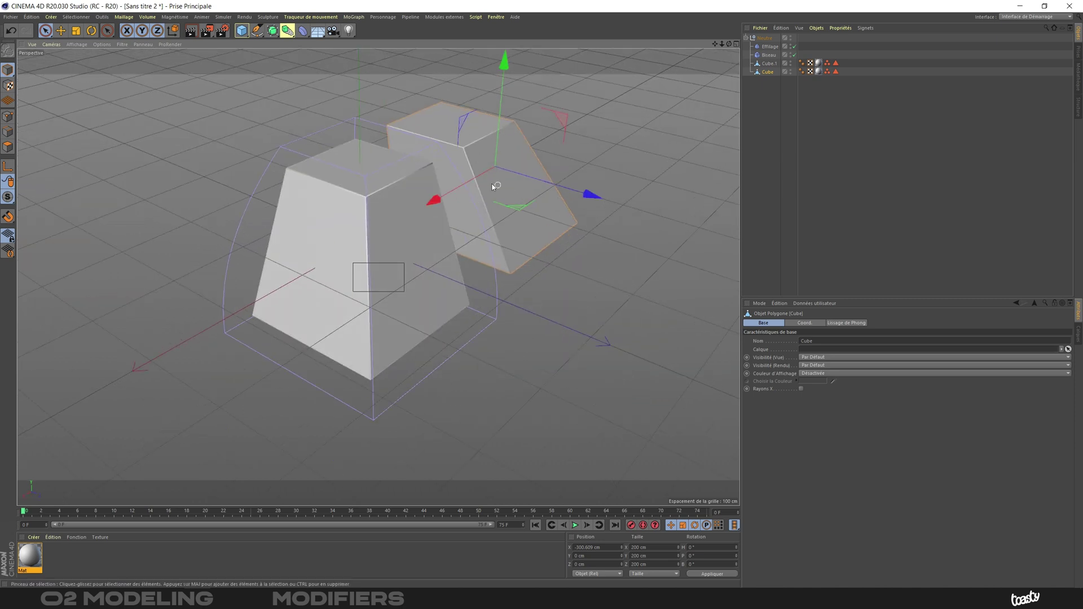
Add a Réseau d'atomes (Atom Array) generator as the parent of the null group.
{"action": "left_click", "coordinate": [764, 39]}
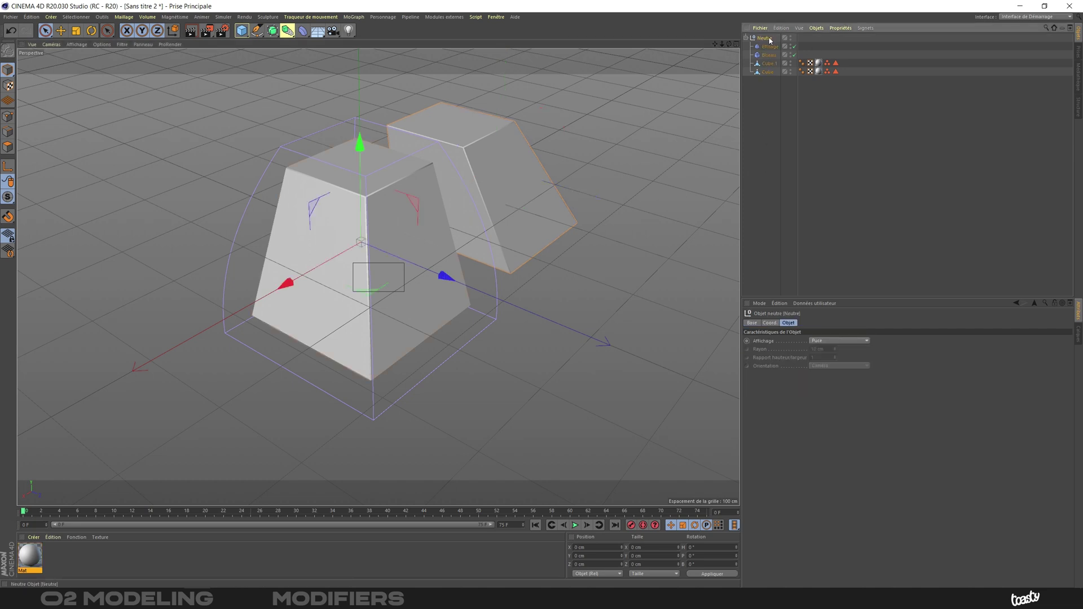
{"action": "left_click", "coordinate": [272, 32]}
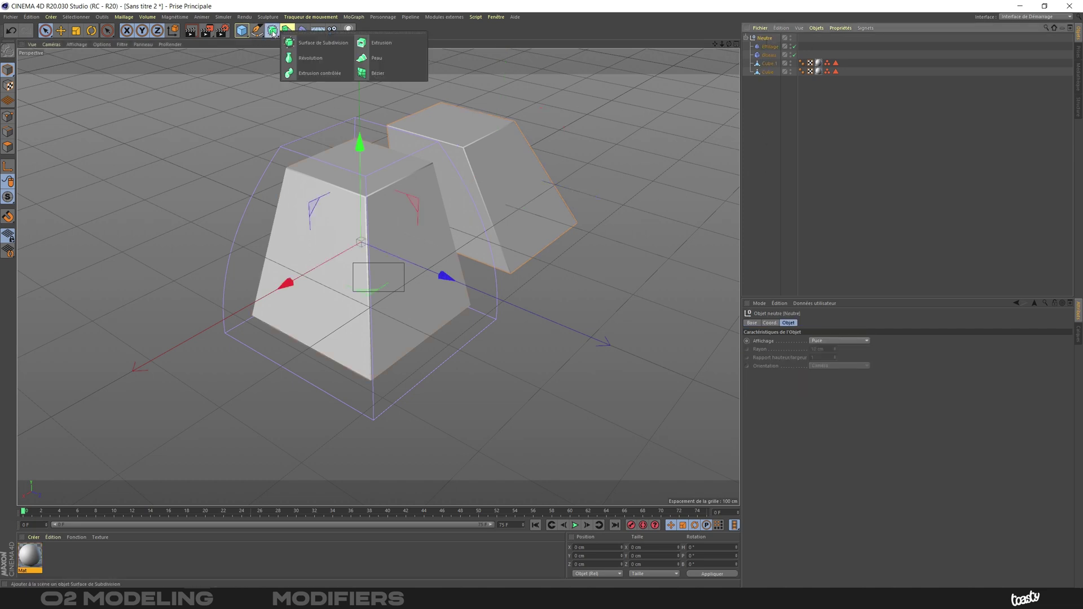
{"action": "left_click", "coordinate": [287, 30]}
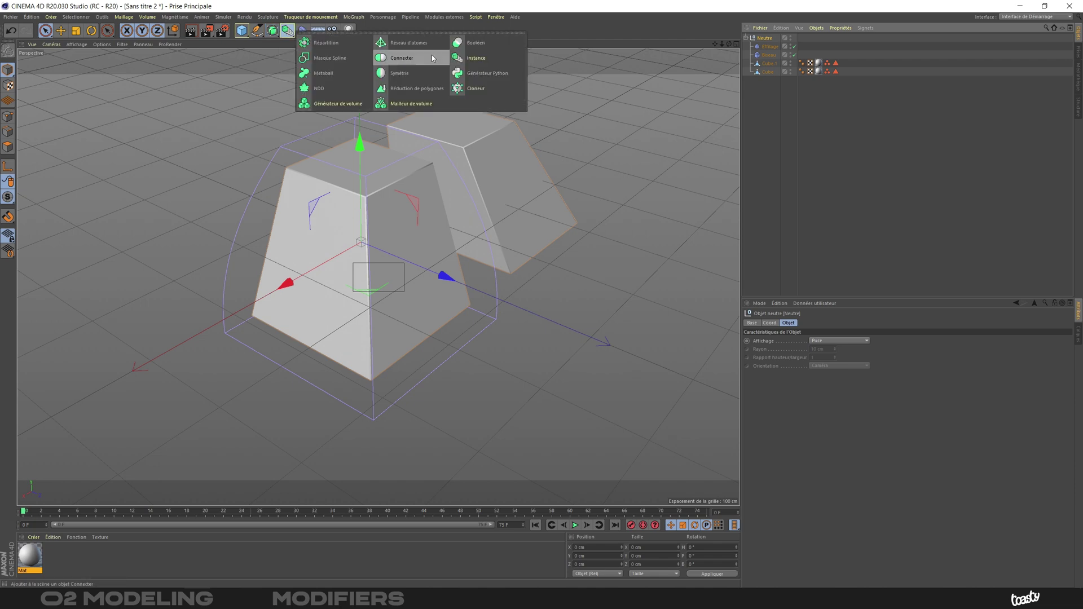
{"action": "left_click", "coordinate": [408, 44], "text": "alt"}
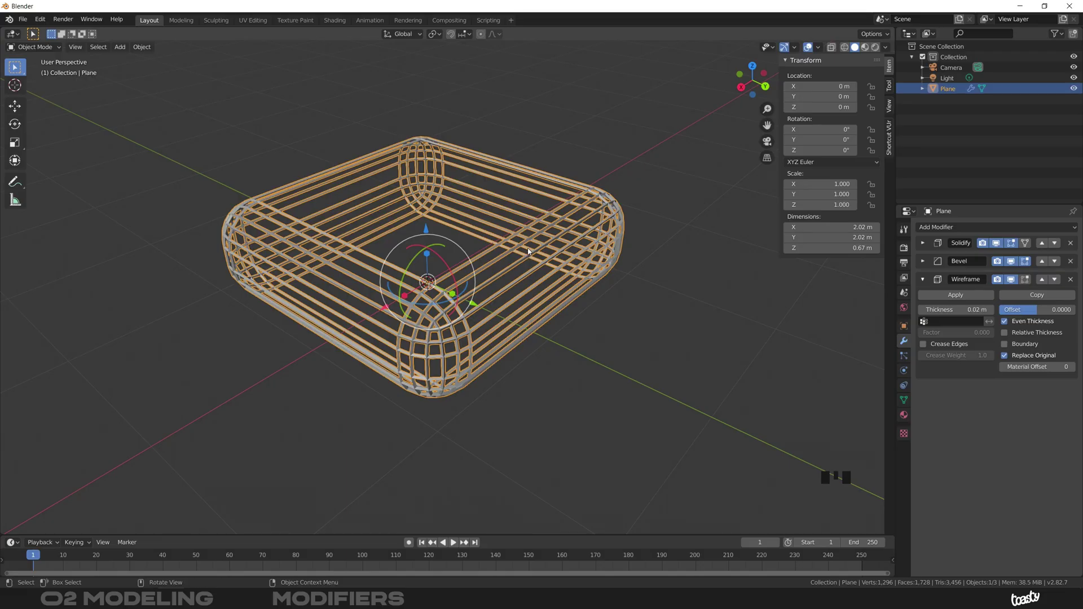
Switch to Blender and examine the plane's Bevel modifier settings and its entries in the outliner.
{"action": "middle_click_drag", "start_coordinate": [530, 251], "coordinate": [511, 285]}
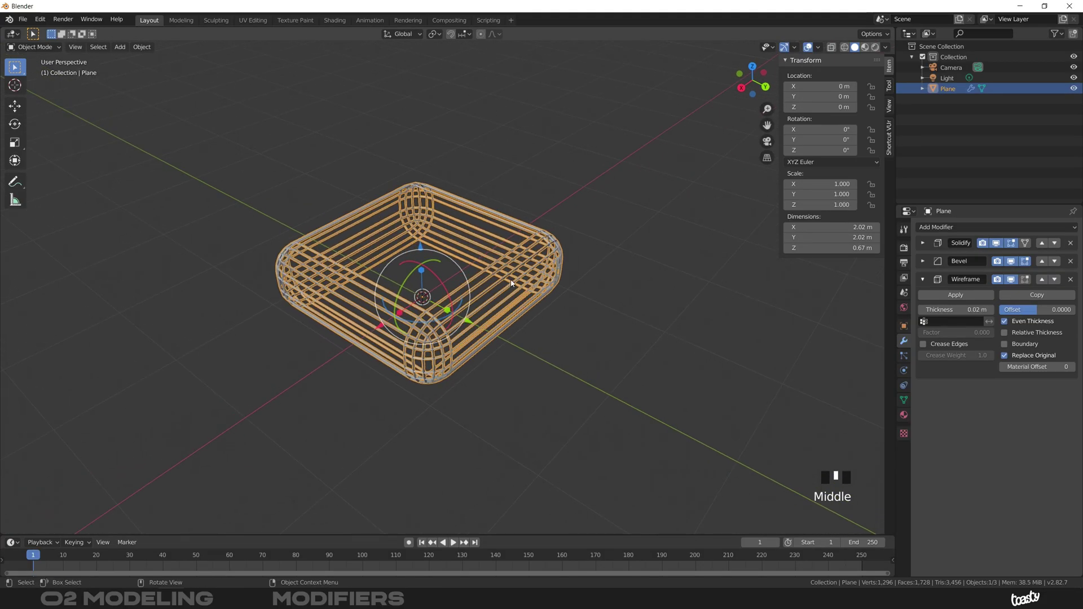
{"action": "left_click", "coordinate": [924, 260]}
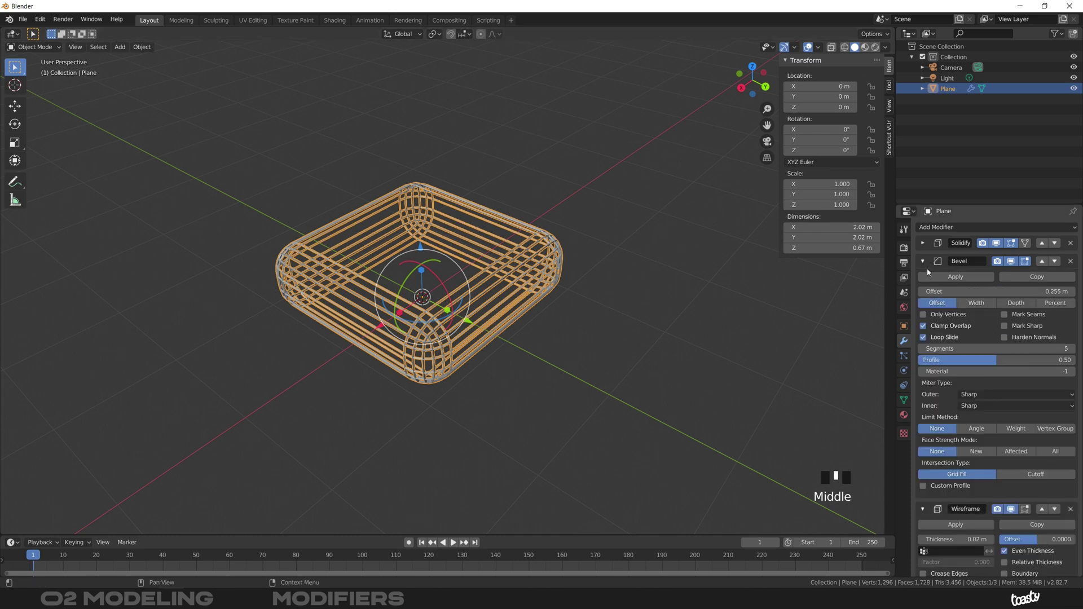
{"action": "left_click", "coordinate": [923, 89]}
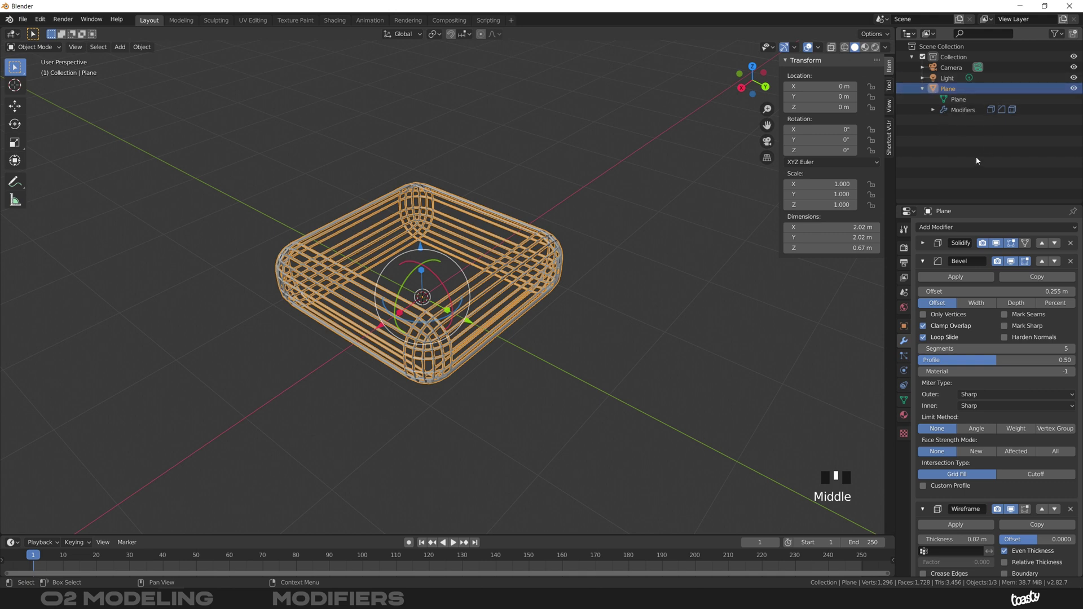
{"action": "left_click", "coordinate": [921, 90]}
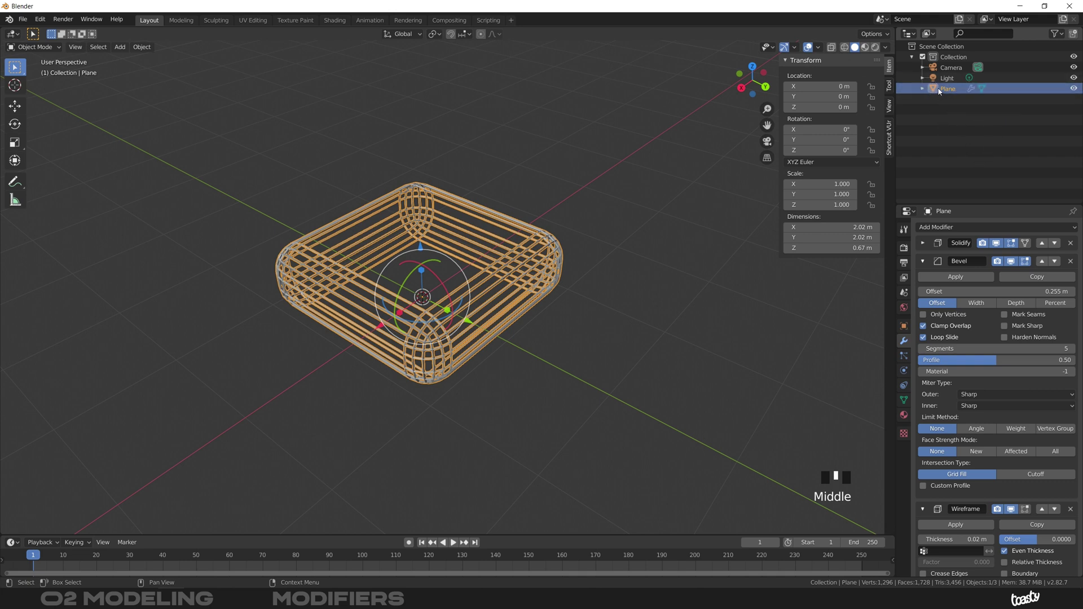
{"action": "left_click", "coordinate": [934, 91]}
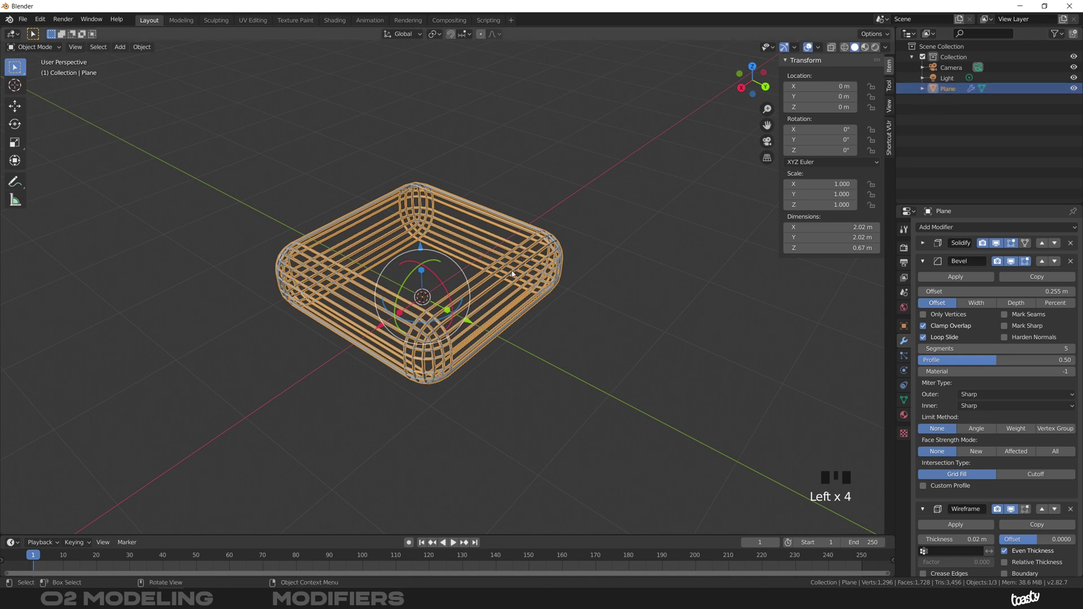
Delete the plane from the scene and add a cube mesh in its place.
{"action": "key", "text": "x"}
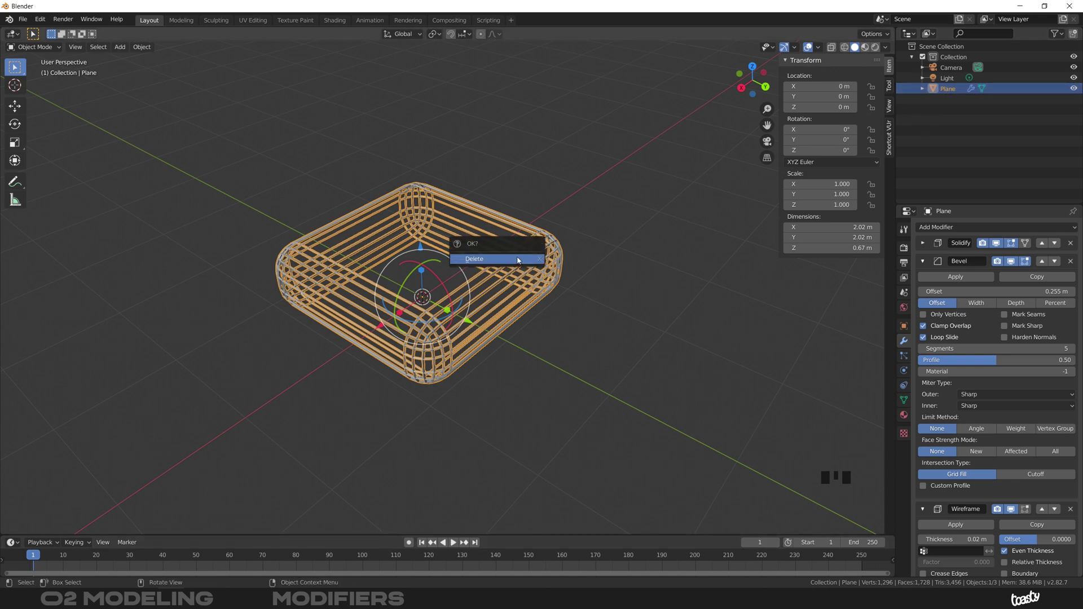
{"action": "left_click", "coordinate": [519, 259]}
{"action": "middle_click_drag", "start_coordinate": [481, 285], "coordinate": [460, 310], "text": "shift"}
{"action": "key", "text": "shift+a"}
{"action": "mouse_move", "coordinate": [460, 308]}
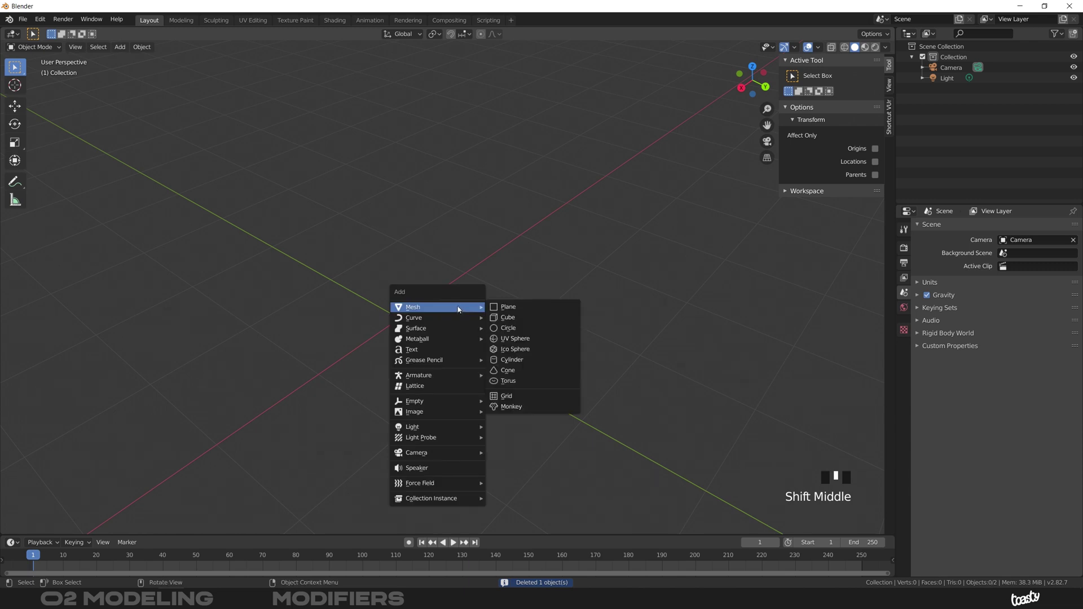
{"action": "left_click", "coordinate": [511, 319]}
{"action": "middle_click_drag", "start_coordinate": [519, 274], "coordinate": [478, 296], "text": "ctrl"}
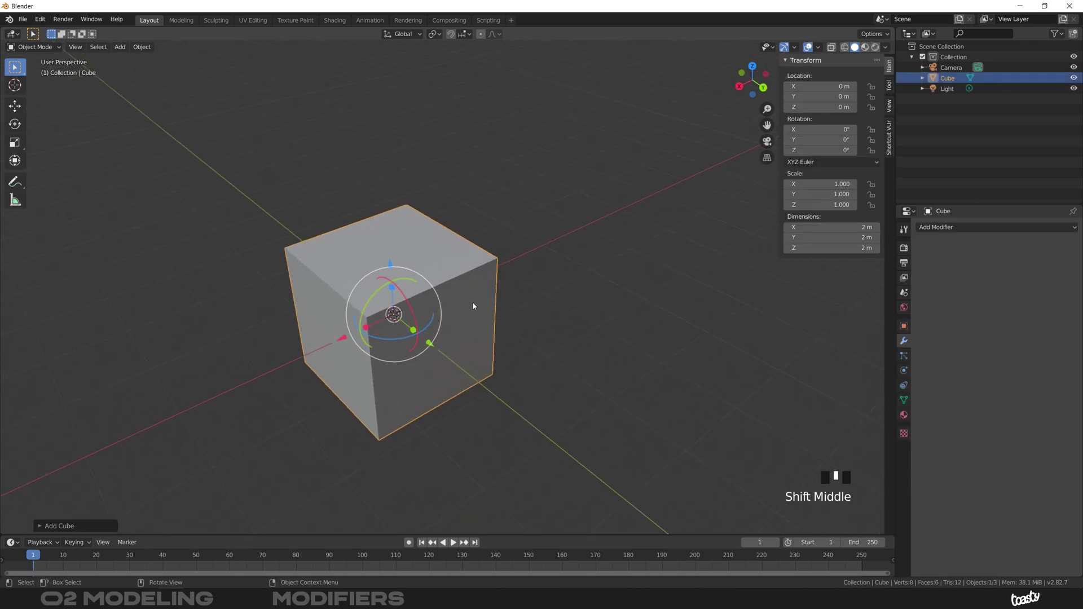
Duplicate the cube and move the copy about 3.4 m along the negative X axis.
{"action": "key", "text": "shift+d"}
{"action": "key", "text": "x"}
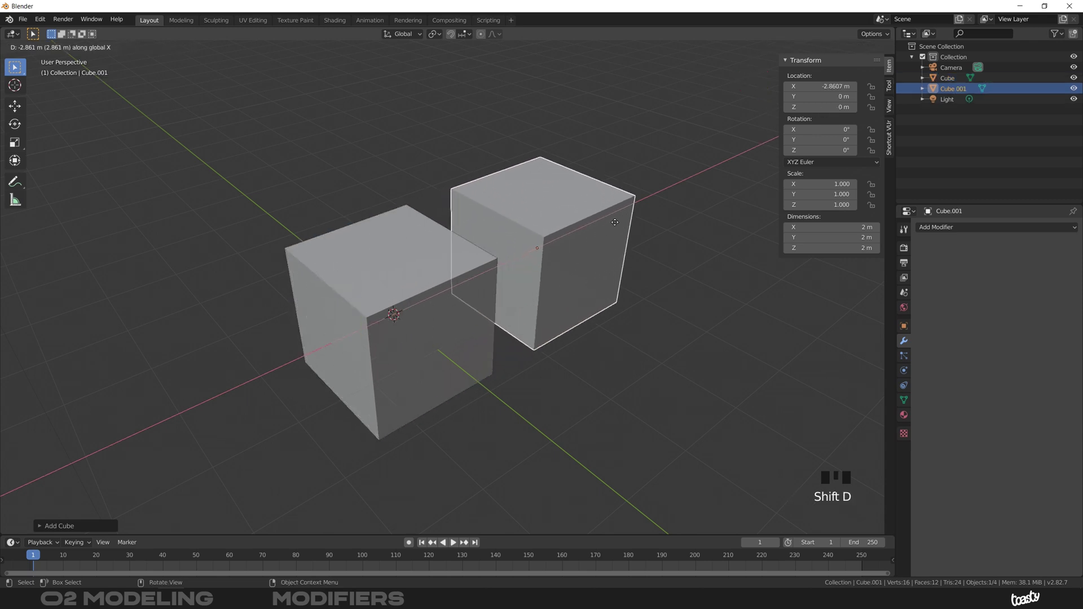
{"action": "left_click", "coordinate": [461, 335]}
Join both cubes into a single object and expand it in the outliner.
{"action": "left_click", "coordinate": [462, 335], "text": "shift"}
{"action": "key", "text": "ctrl+z"}
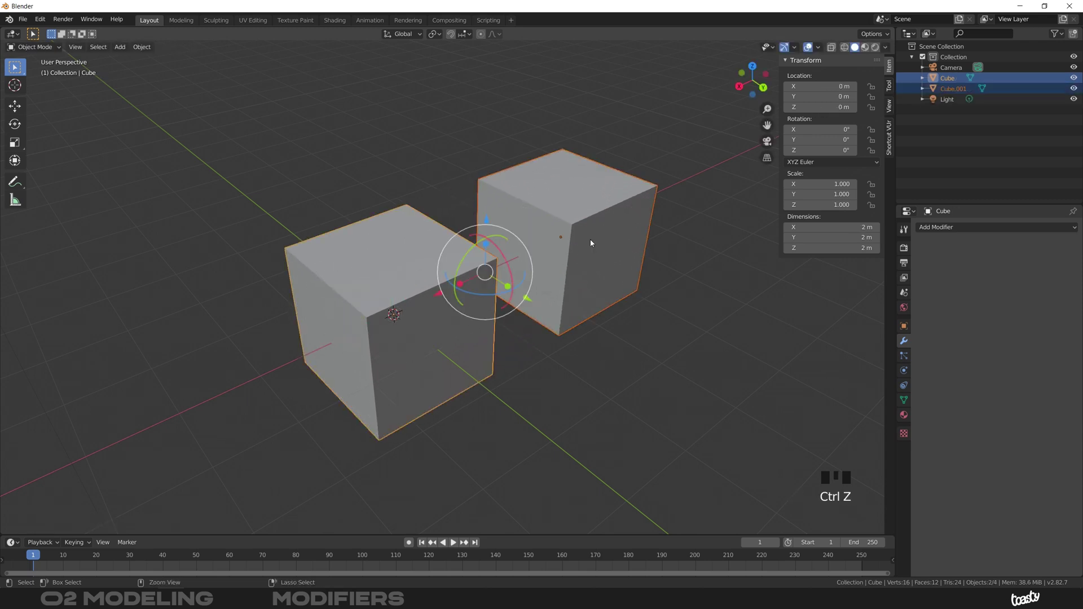
{"action": "key", "text": "ctrl+j"}
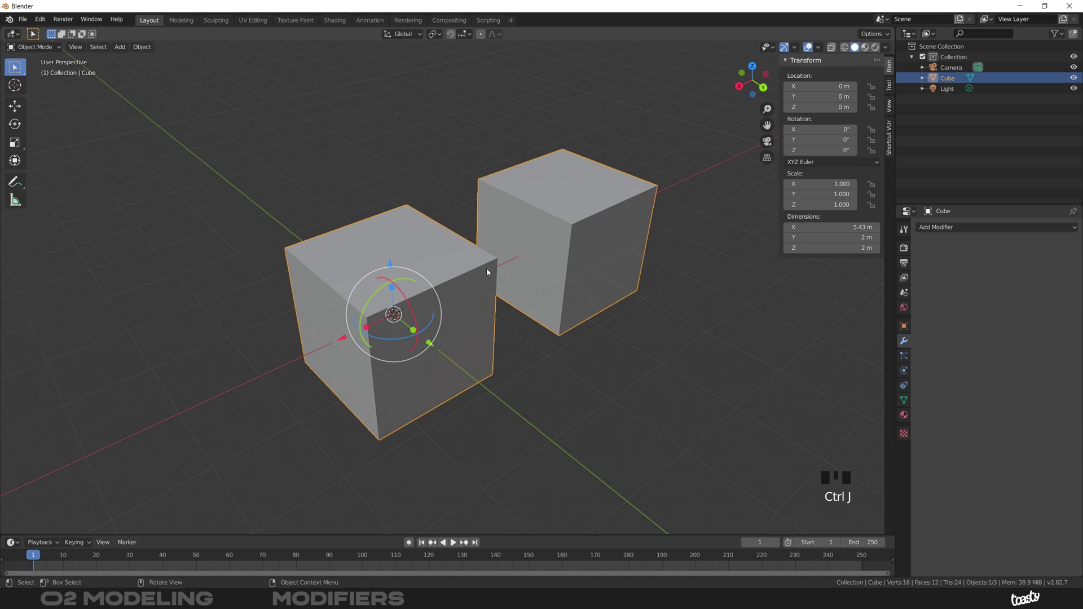
{"action": "left_click", "coordinate": [923, 78]}
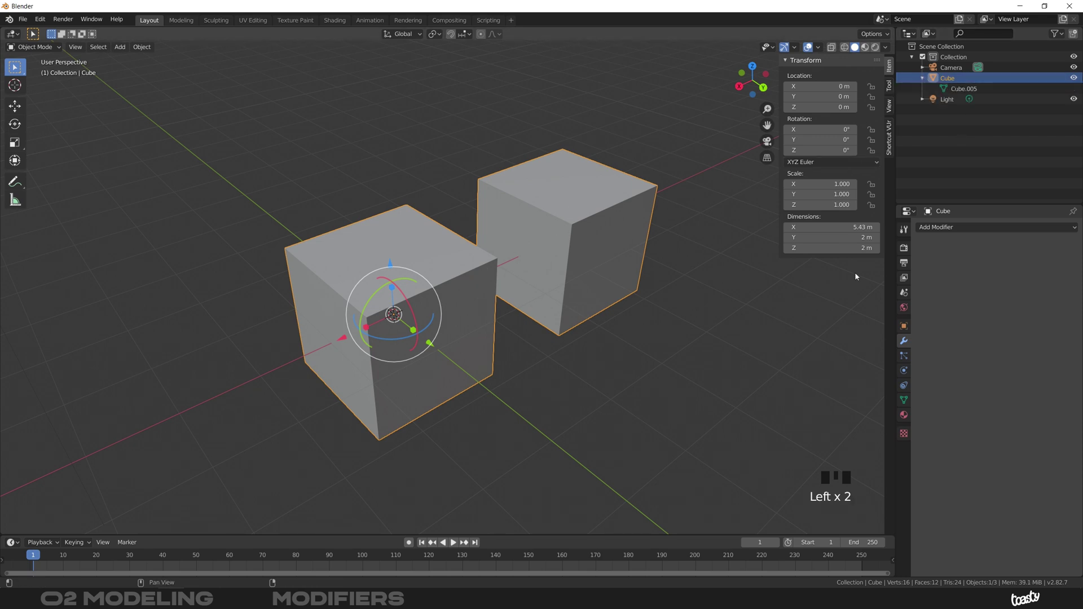
Add a Bevel modifier and a Simple Deform modifier set to Taper with a factor of -0.225 to the joined cubes.
{"action": "left_click", "coordinate": [954, 228]}
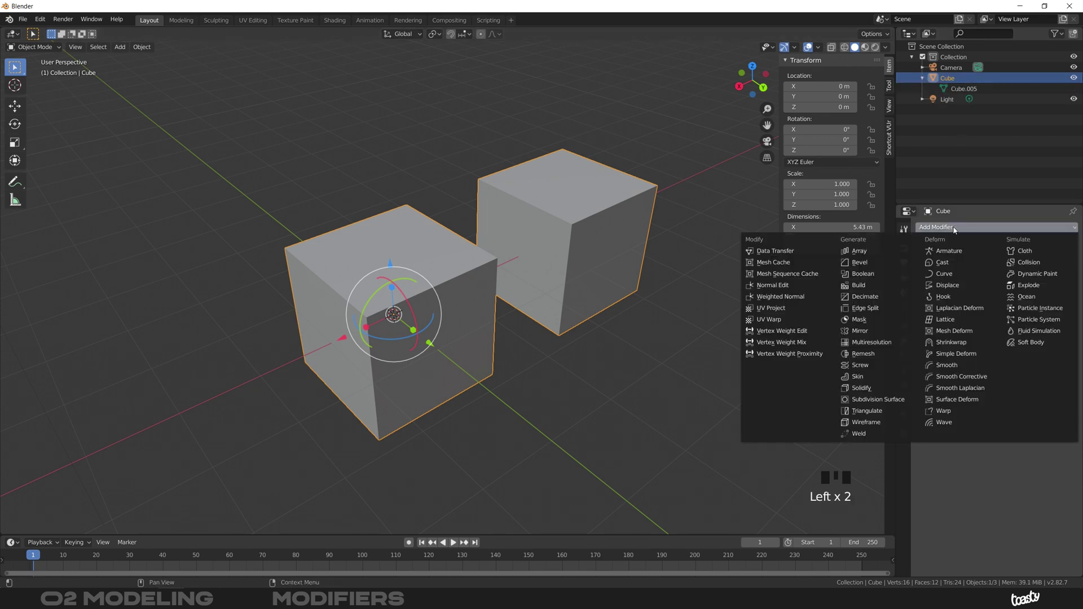
{"action": "left_click", "coordinate": [866, 270]}
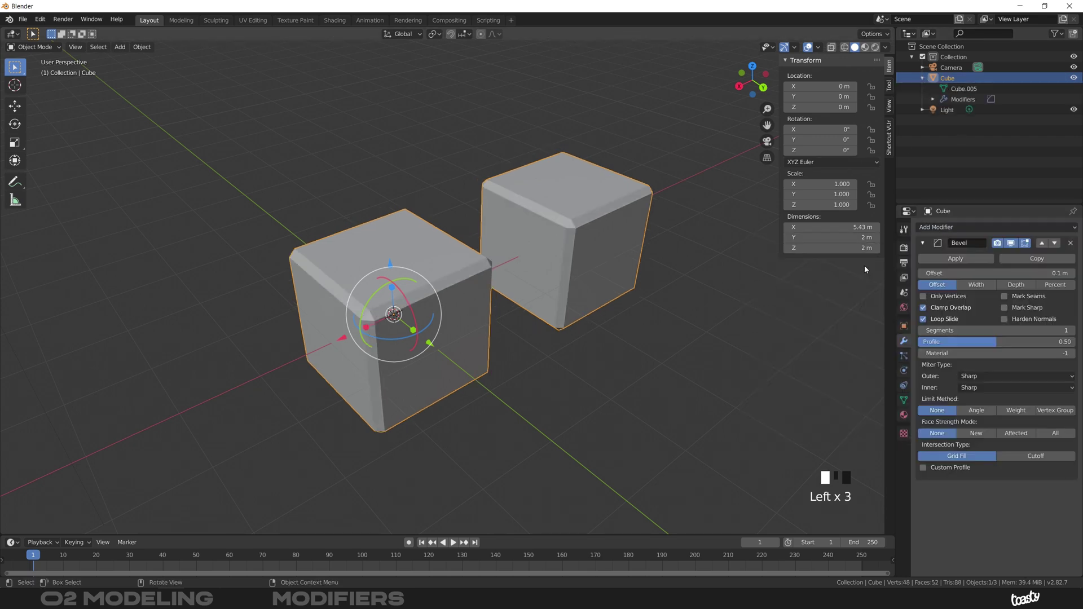
{"action": "left_click", "coordinate": [960, 228]}
{"action": "left_click", "coordinate": [959, 354]}
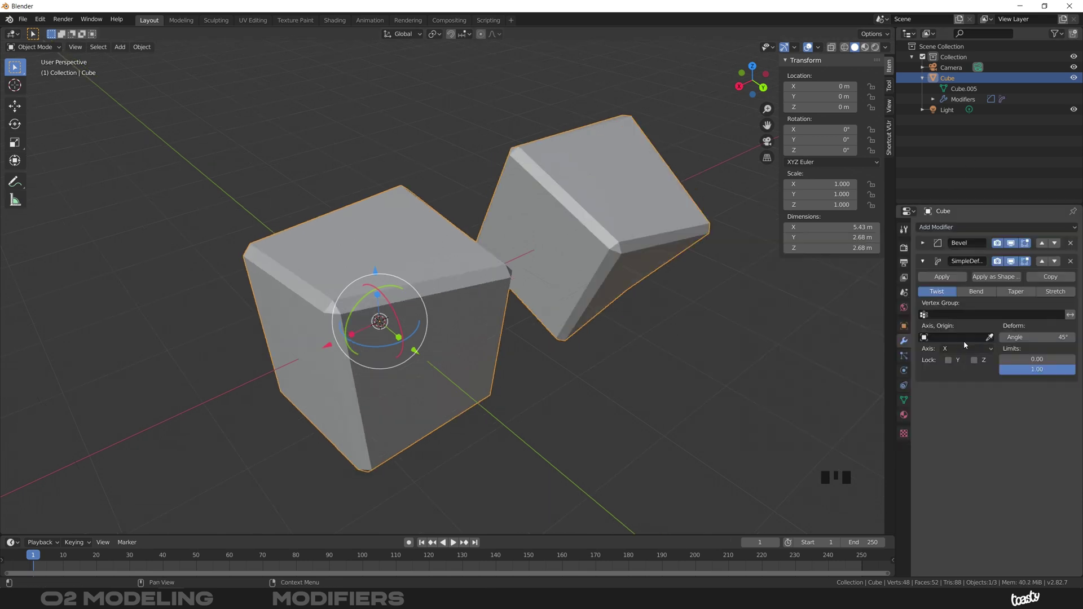
{"action": "left_click", "coordinate": [1016, 292]}
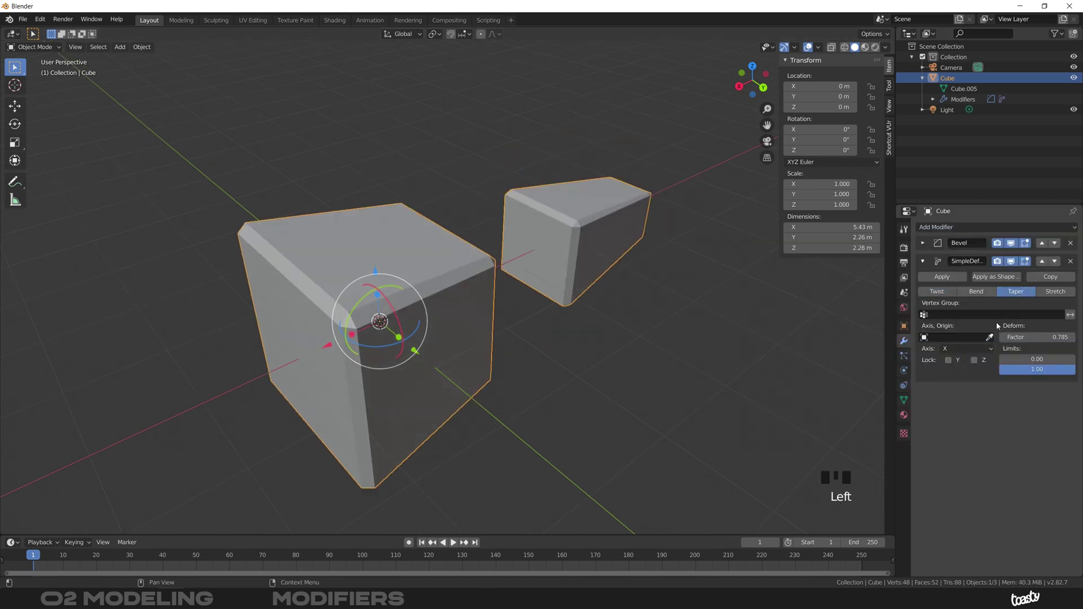
{"action": "left_click_drag", "start_coordinate": [1037, 338], "coordinate": [994, 356]}
Add a Wireframe modifier to the joined cubes and collapse the Simple Deform settings.
{"action": "left_click", "coordinate": [976, 228]}
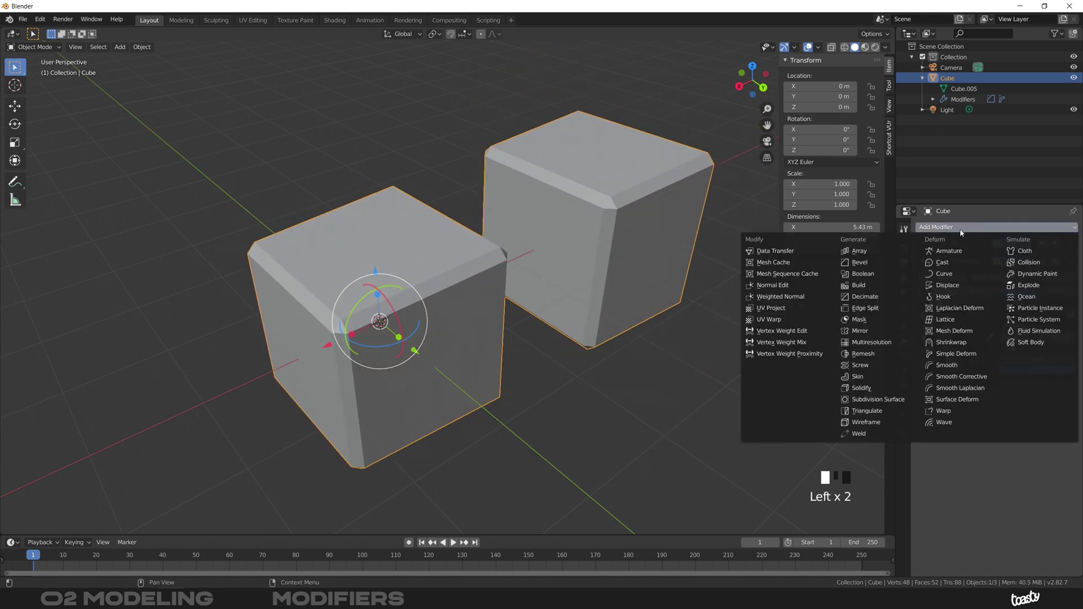
{"action": "left_click", "coordinate": [866, 423]}
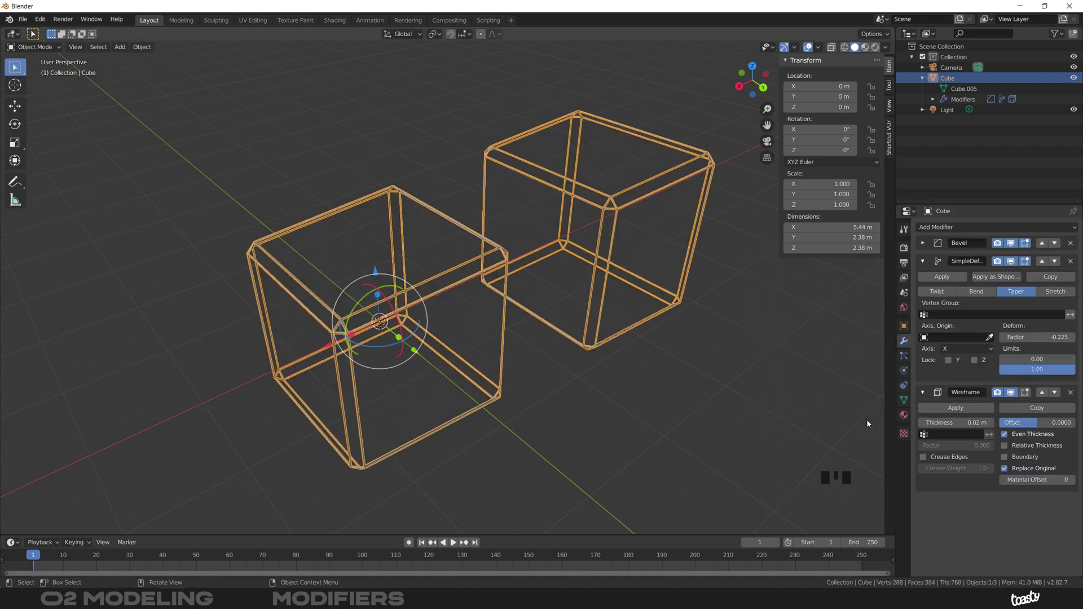
{"action": "left_click", "coordinate": [926, 261]}
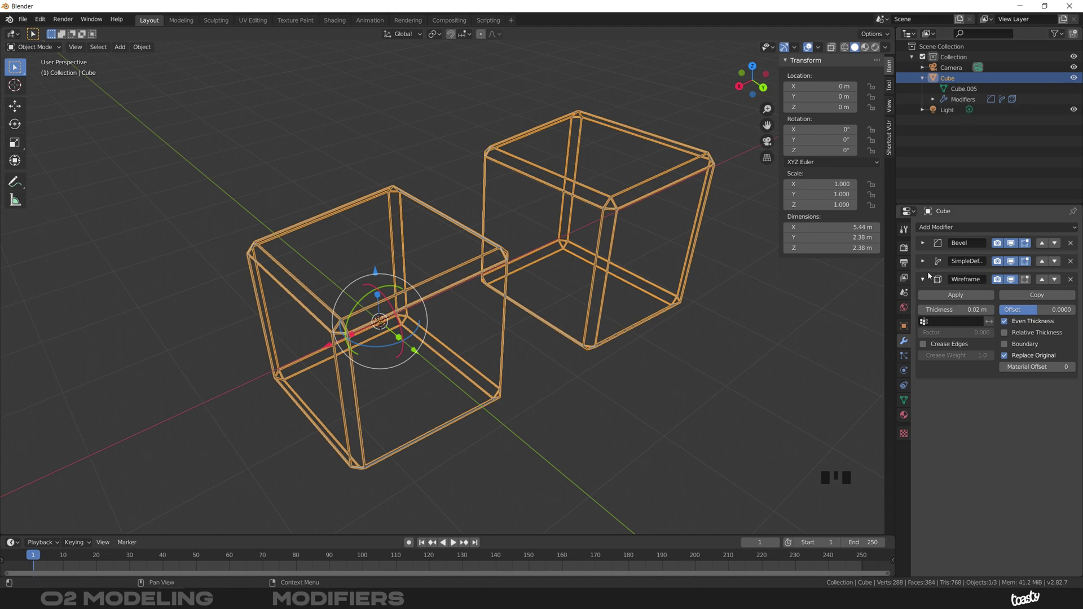
{"action": "left_click", "coordinate": [938, 80]}
{"action": "middle_click_drag", "start_coordinate": [515, 255], "coordinate": [521, 277], "text": "ctrl"}
{"action": "middle_click_drag", "start_coordinate": [521, 277], "coordinate": [525, 278]}
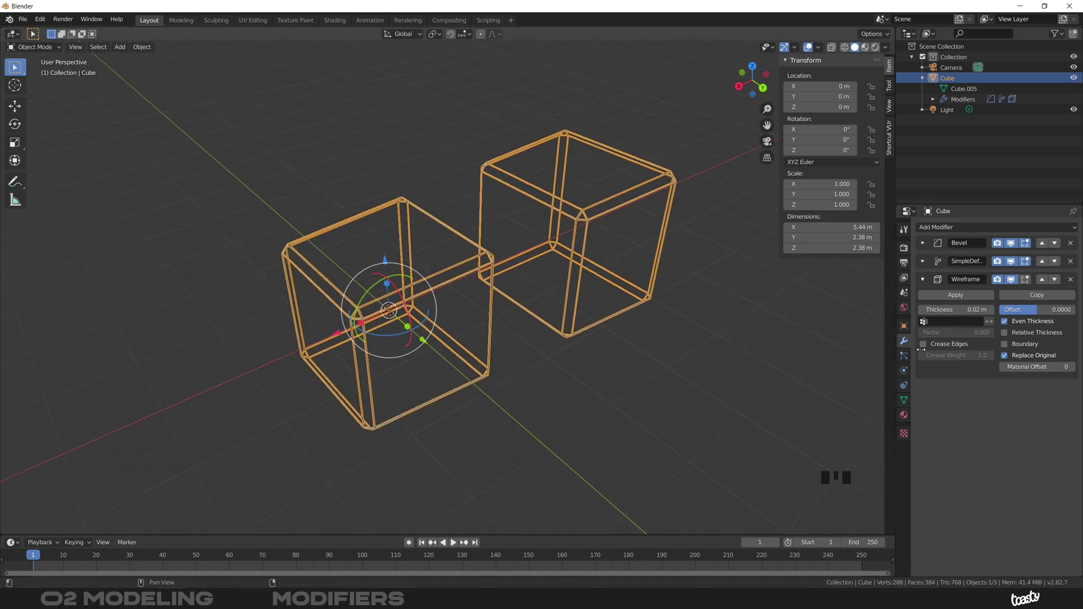
Compare the modifiers available in Blender with the deformers offered in Cinema 4D.
{"action": "left_click", "coordinate": [920, 229]}
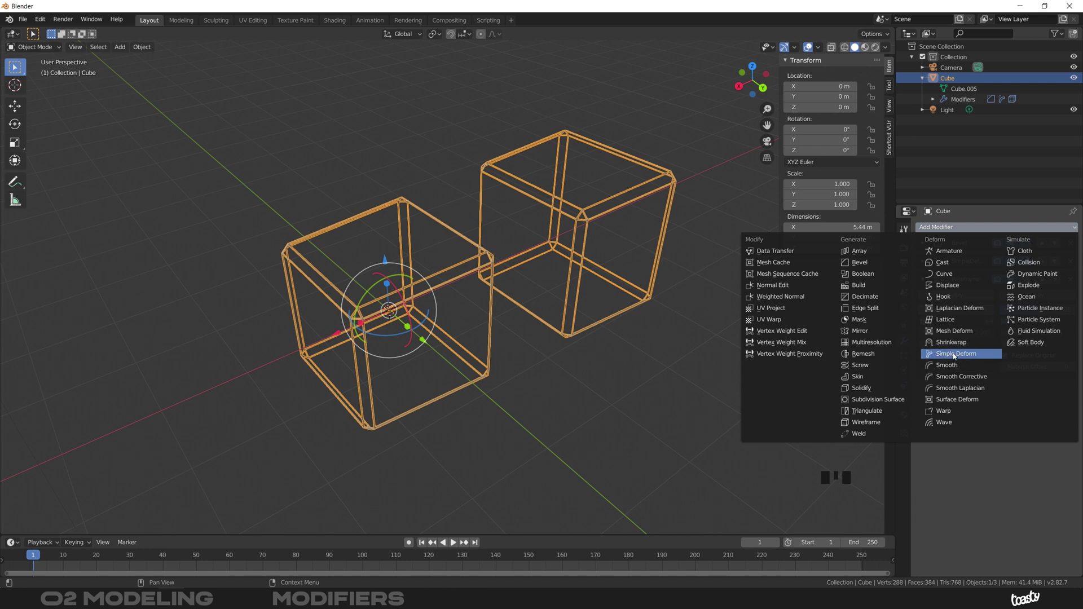
{"action": "left_click", "coordinate": [955, 355]}
{"action": "left_click", "coordinate": [935, 265]}
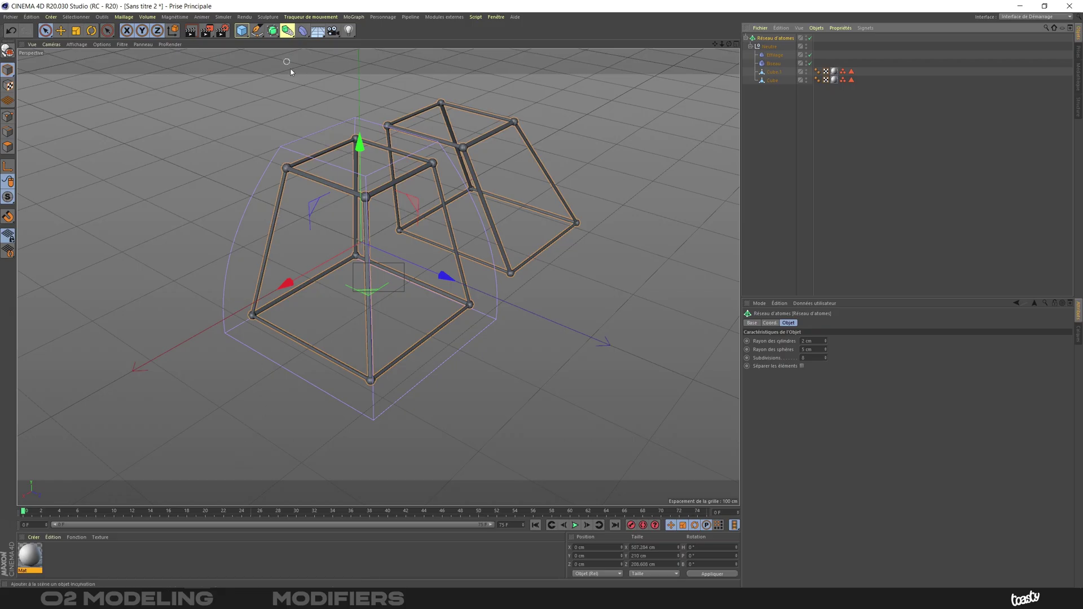
{"action": "left_click", "coordinate": [303, 31]}
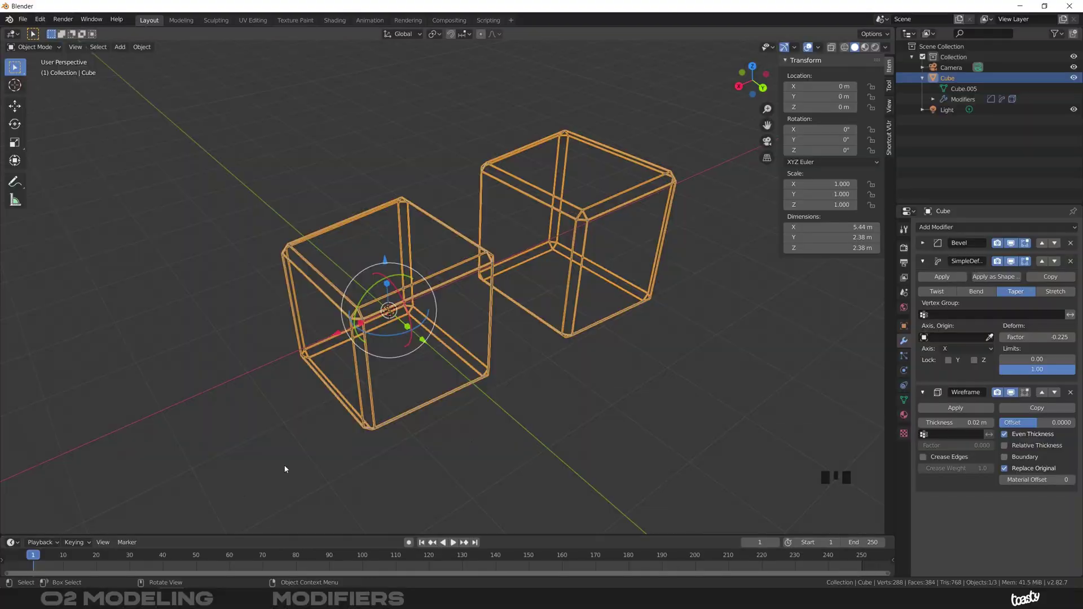
{"action": "left_click", "coordinate": [990, 227]}
{"action": "left_click", "coordinate": [964, 227]}
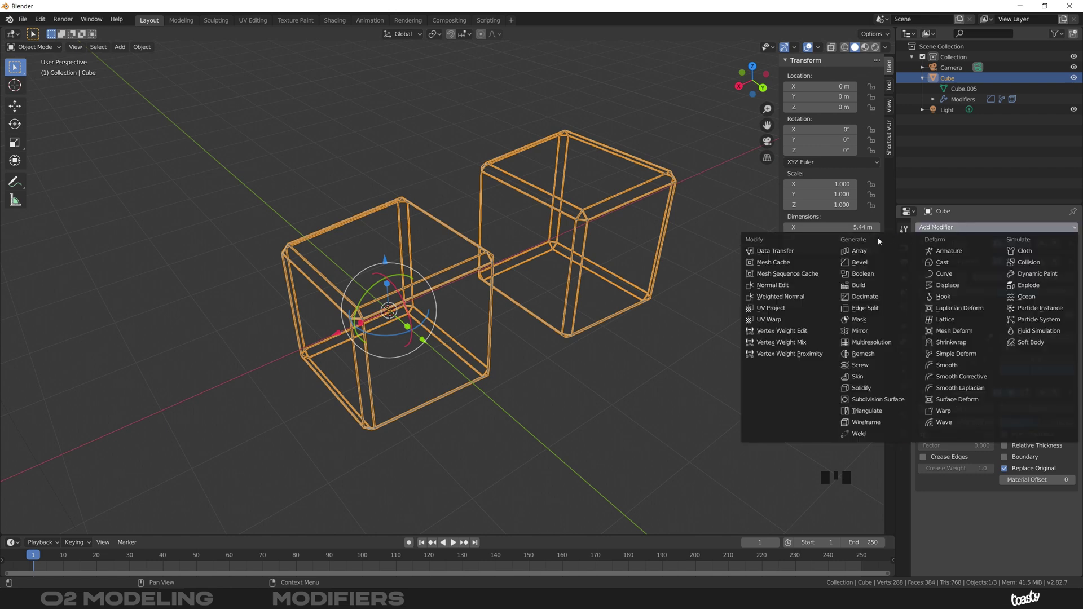